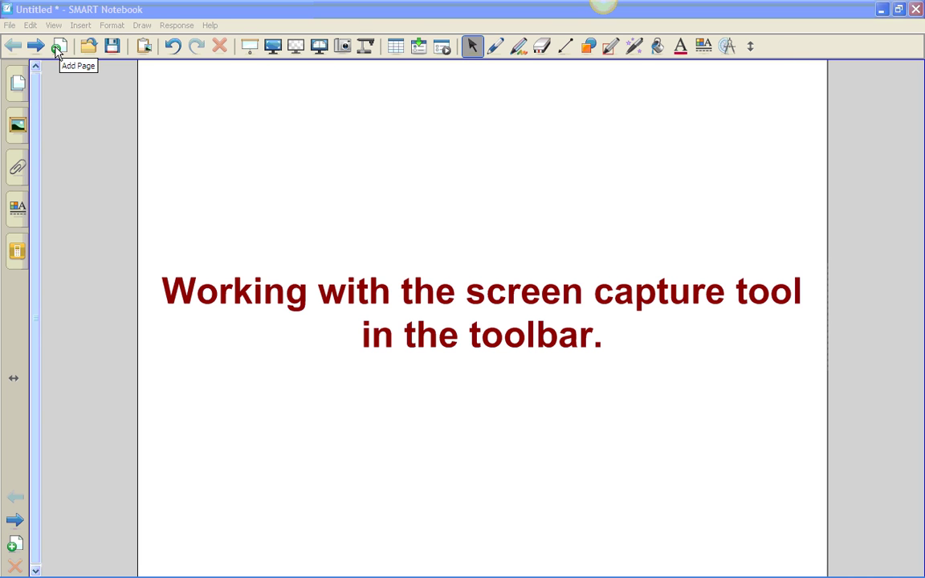
# Open the screen capture toolbar, nudge it aside, and advance to the Area Capture page
pyautogui.click(343, 49)
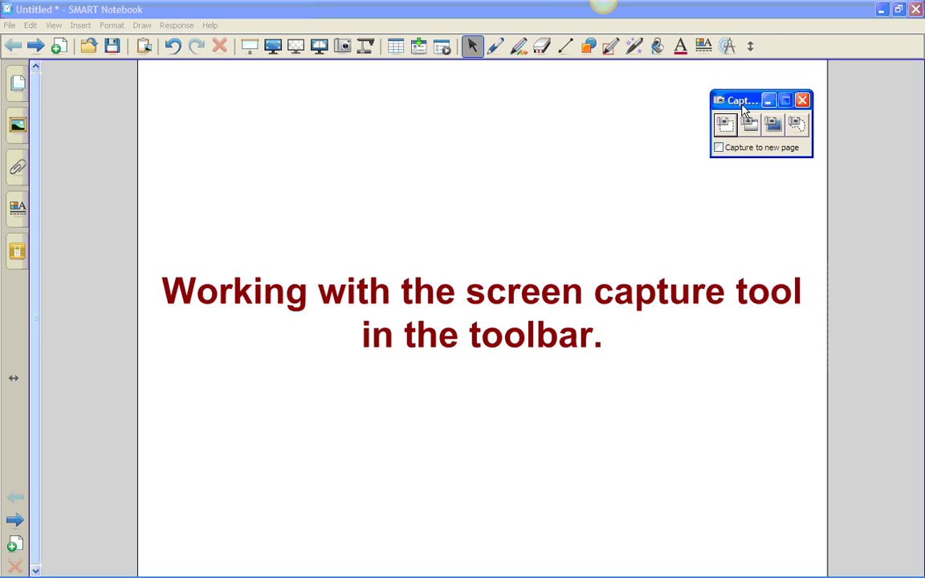
pyautogui.moveTo(740, 103); pyautogui.dragTo(748, 85)
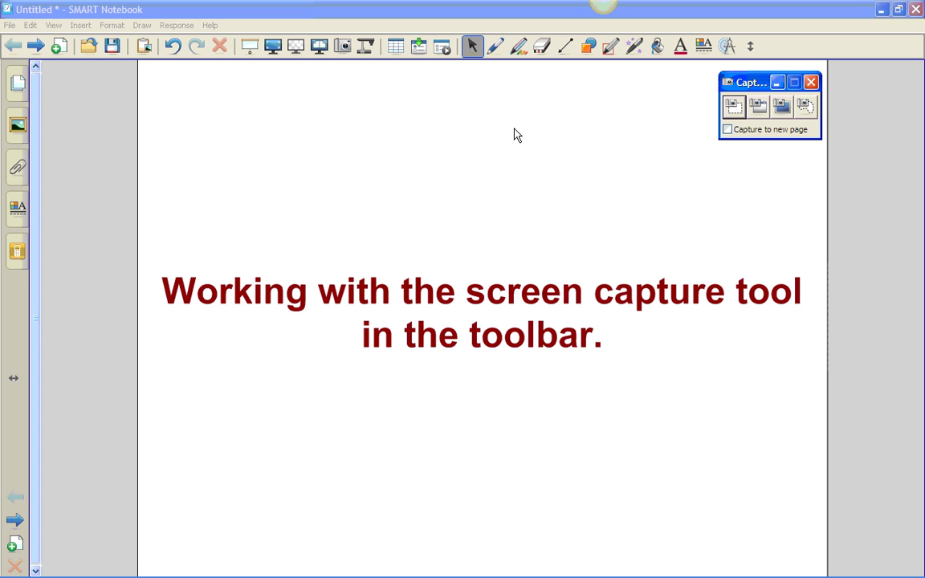
pyautogui.click(37, 46)
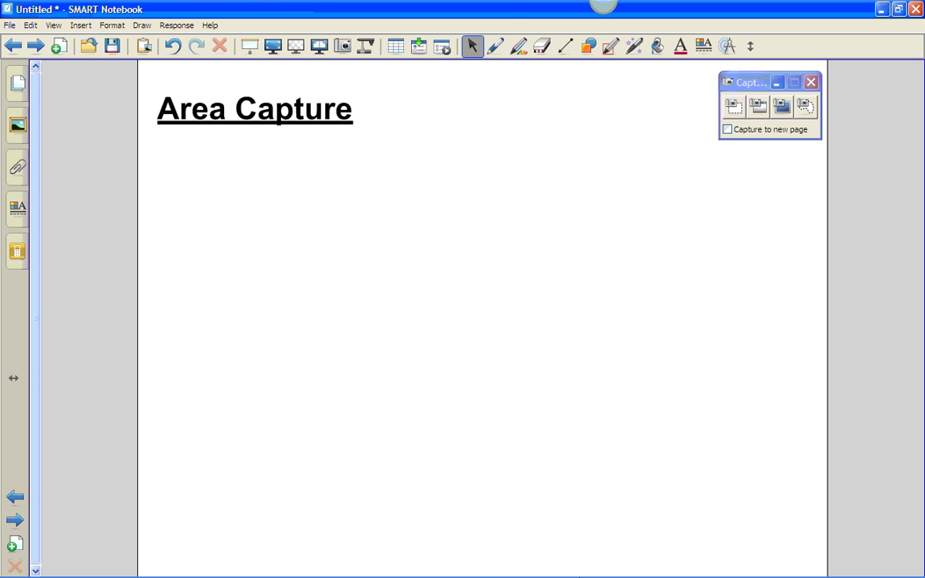
pyautogui.click(346, 569)
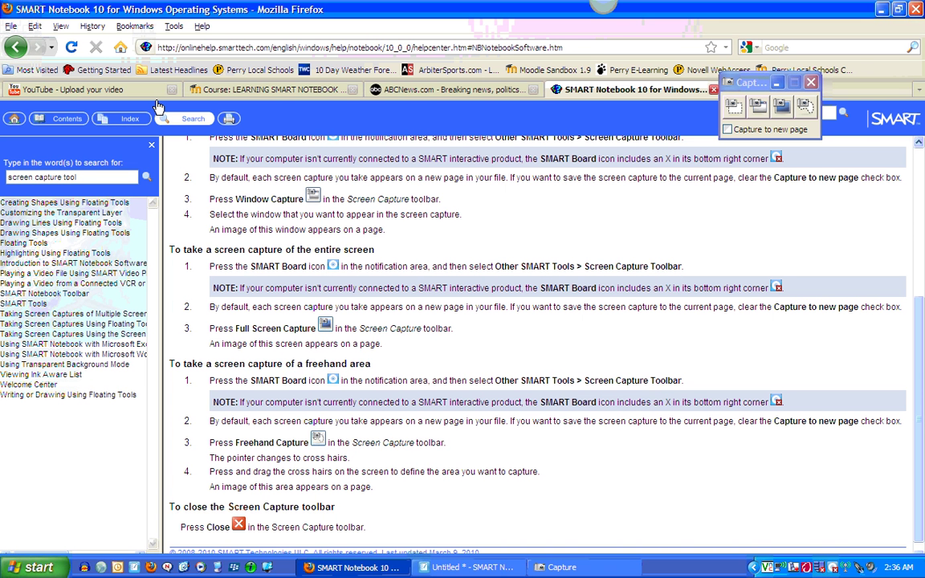
pyautogui.click(271, 50)
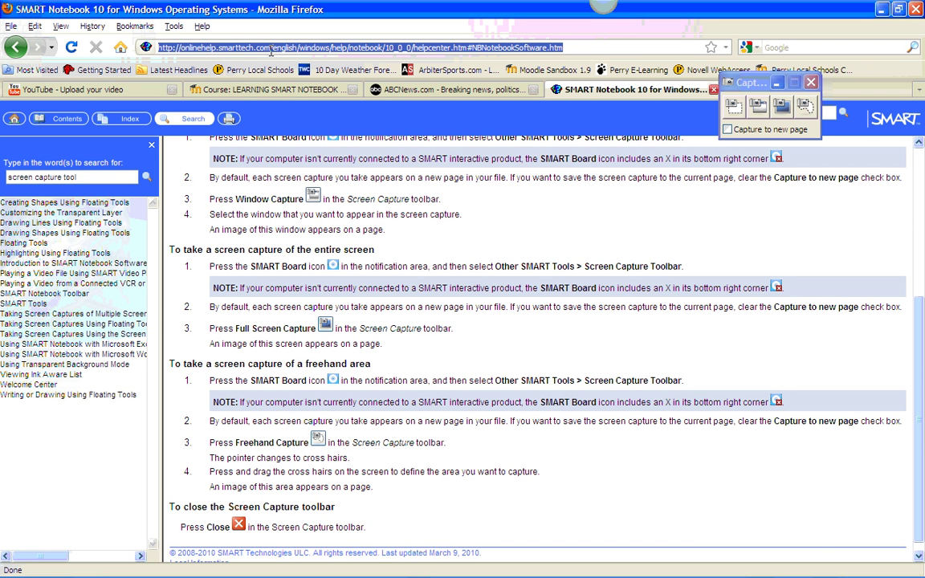
pyautogui.write('www.cnn.com')
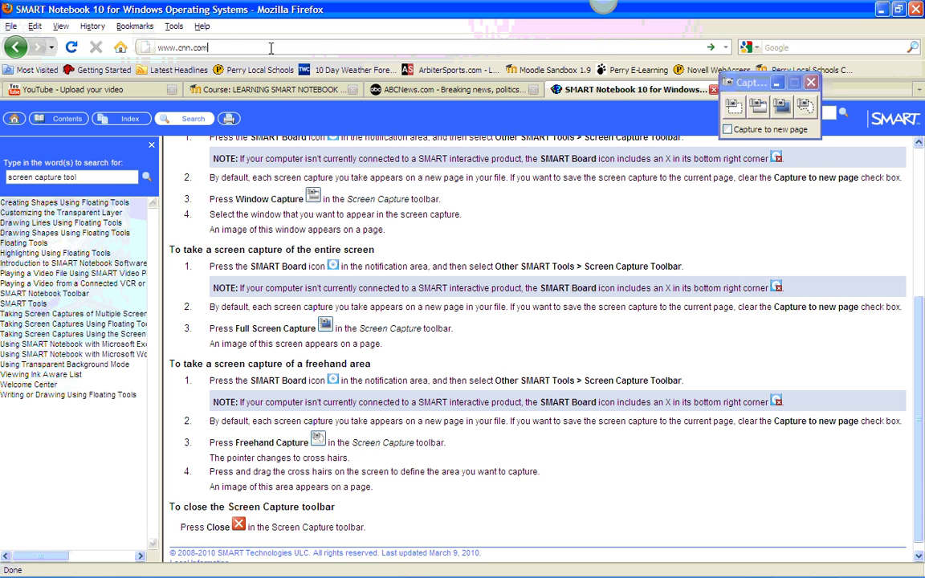
pyautogui.press('Return')
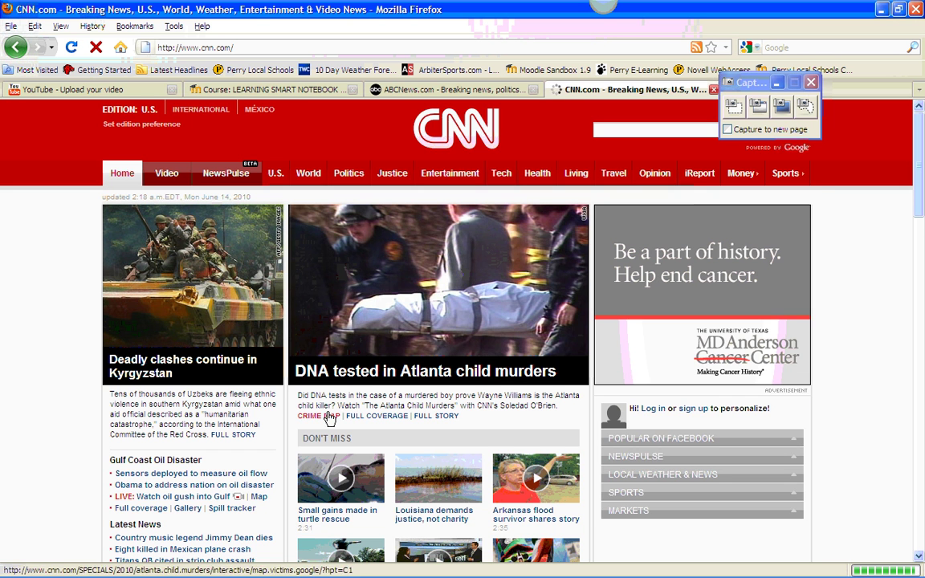
pyautogui.scroll(-8, 328, 409)
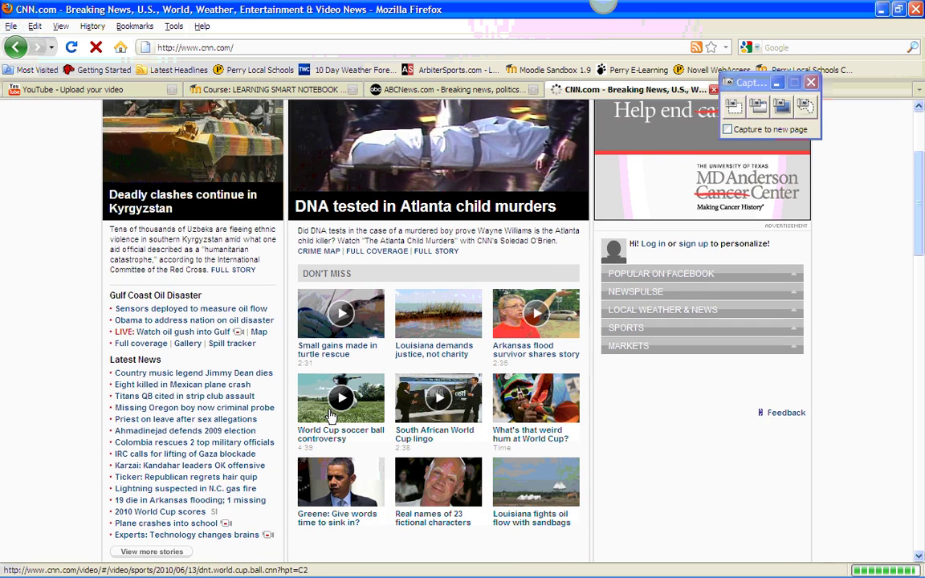
pyautogui.scroll(3, 332, 416)
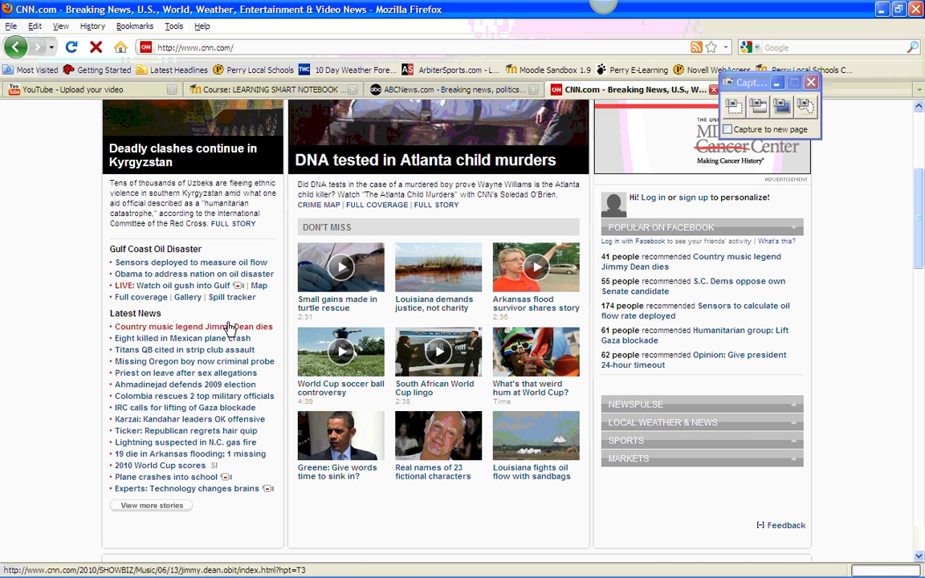
# Open the 'Obama to address nation on oil disaster' article and scroll through it
pyautogui.click(152, 277)
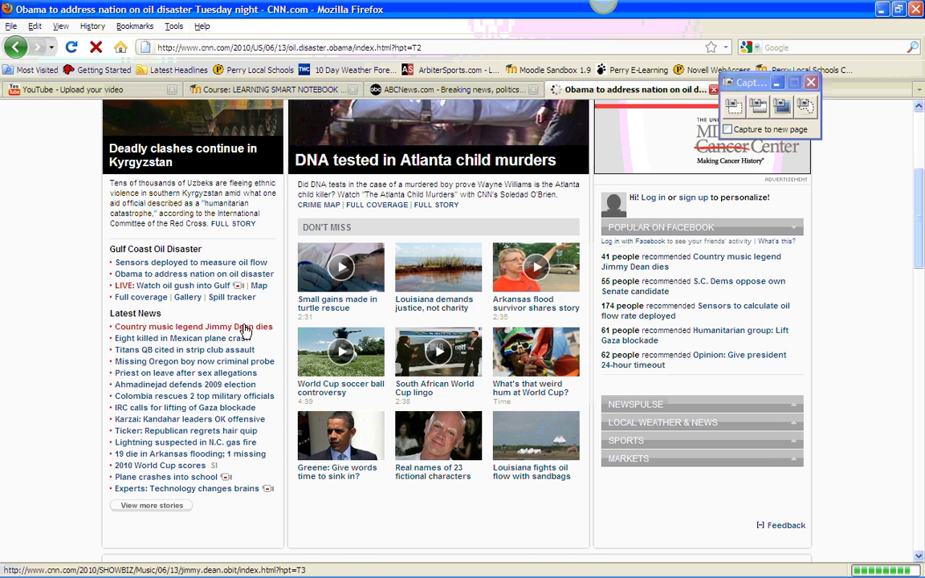
pyautogui.scroll(4, 243, 331)
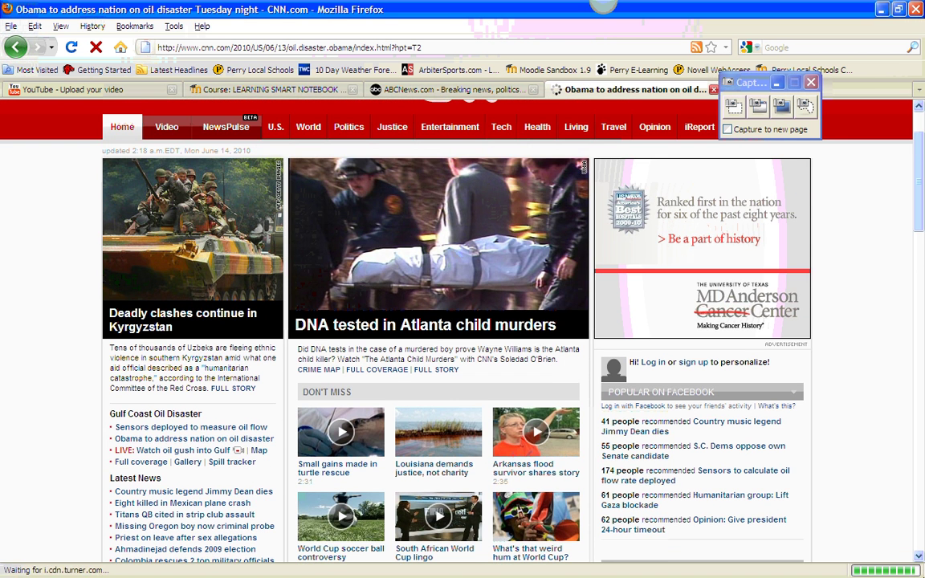
pyautogui.scroll(-2, 646, 495)
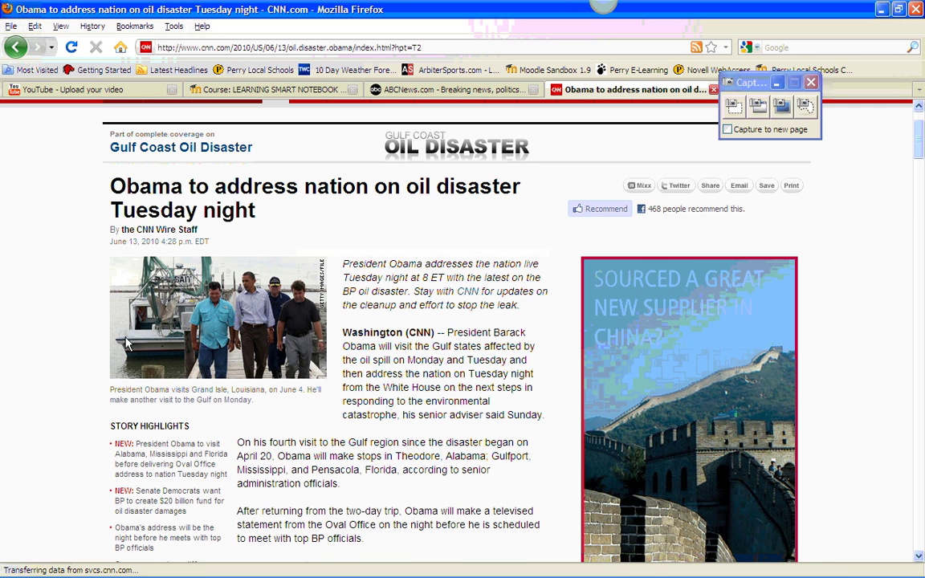
# Copy the article photo, paste it onto the Area Capture page, then delete it again
pyautogui.rightClick(198, 308)
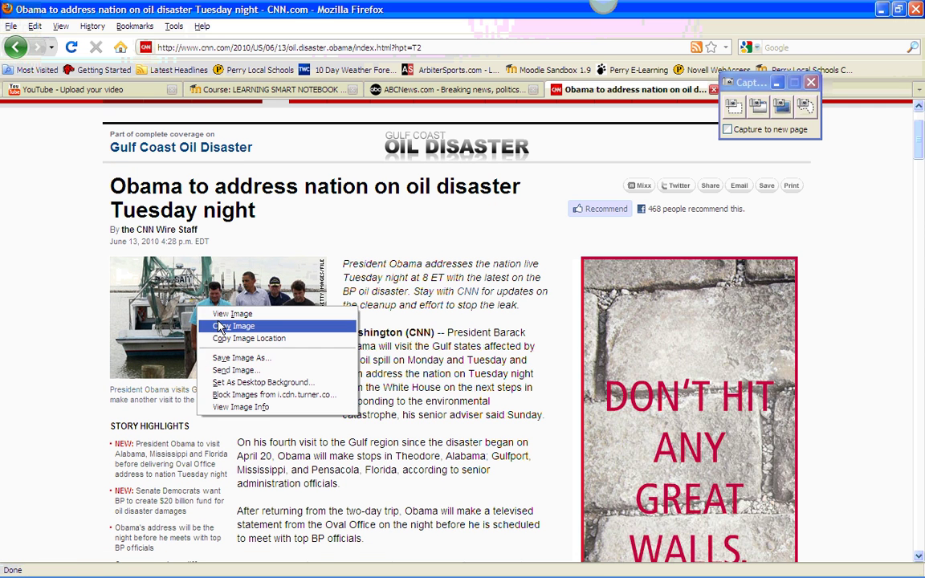
pyautogui.click(233, 326)
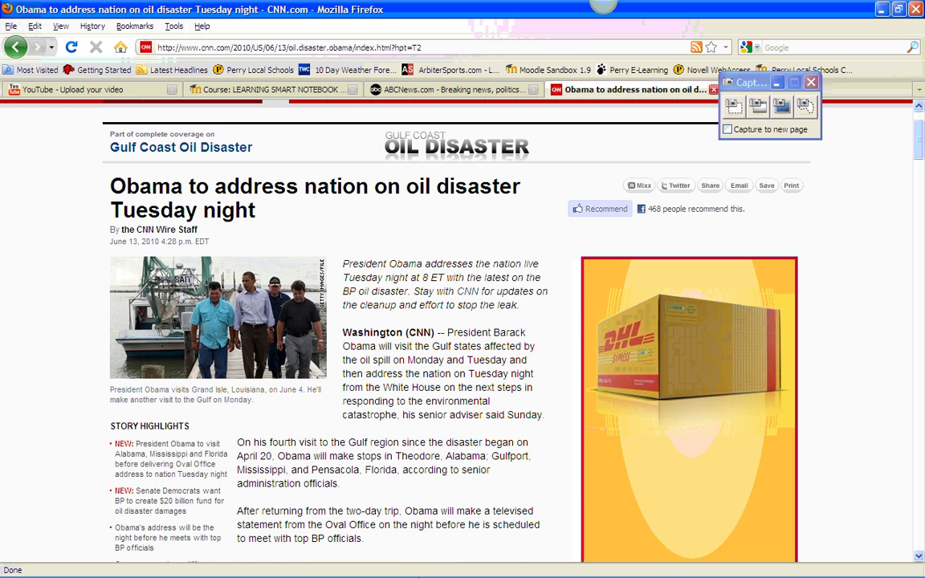
pyautogui.hotkey('alt', 'Tab')
pyautogui.rightClick(310, 275)
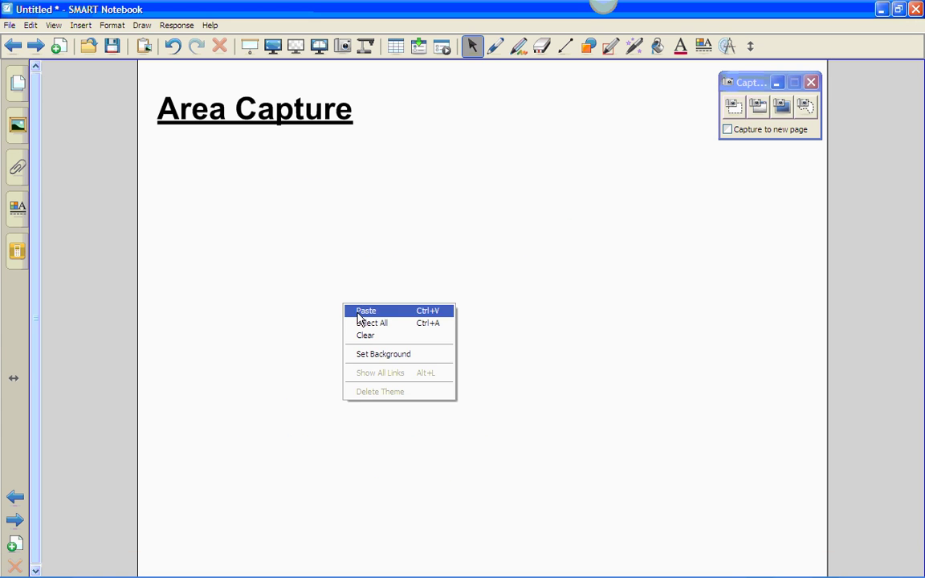
pyautogui.click(322, 282)
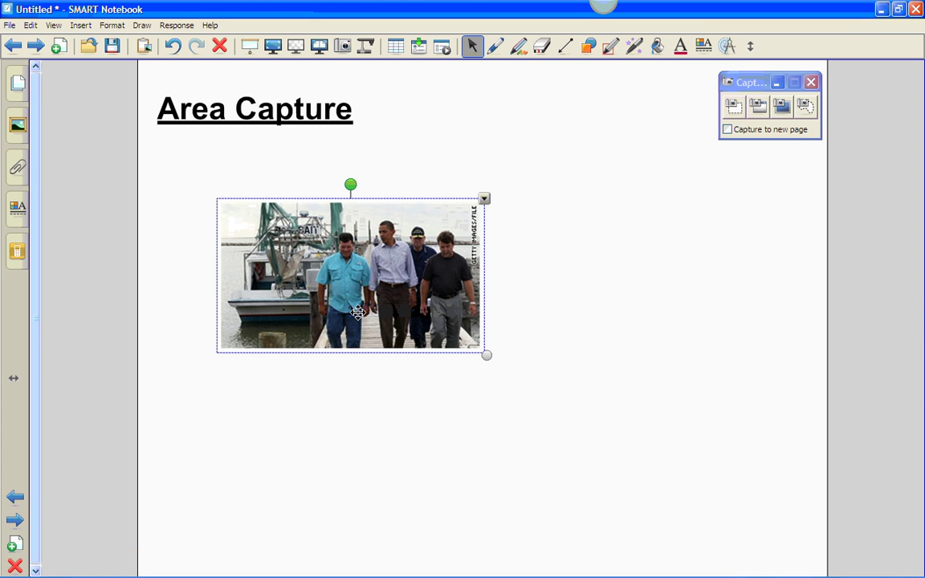
pyautogui.press('Delete')
pyautogui.click(12, 46)
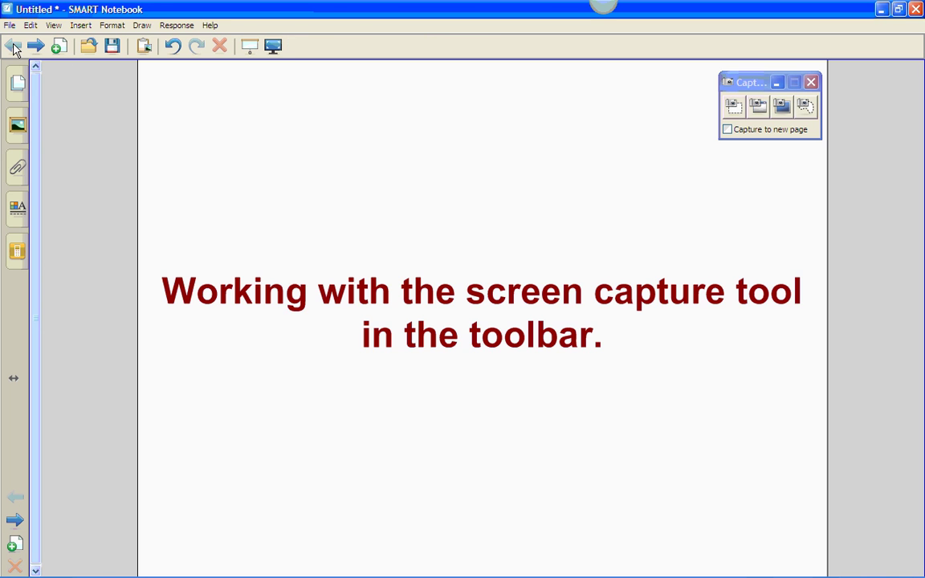
pyautogui.click(34, 47)
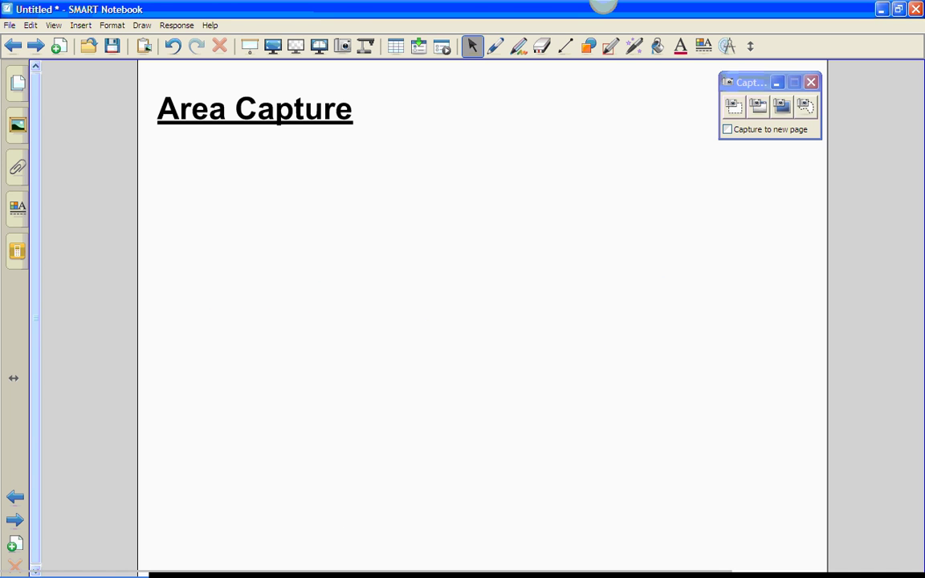
# Use Area Capture to grab a rectangle around the CNN article's dock photo
pyautogui.hotkey('alt', 'Tab')
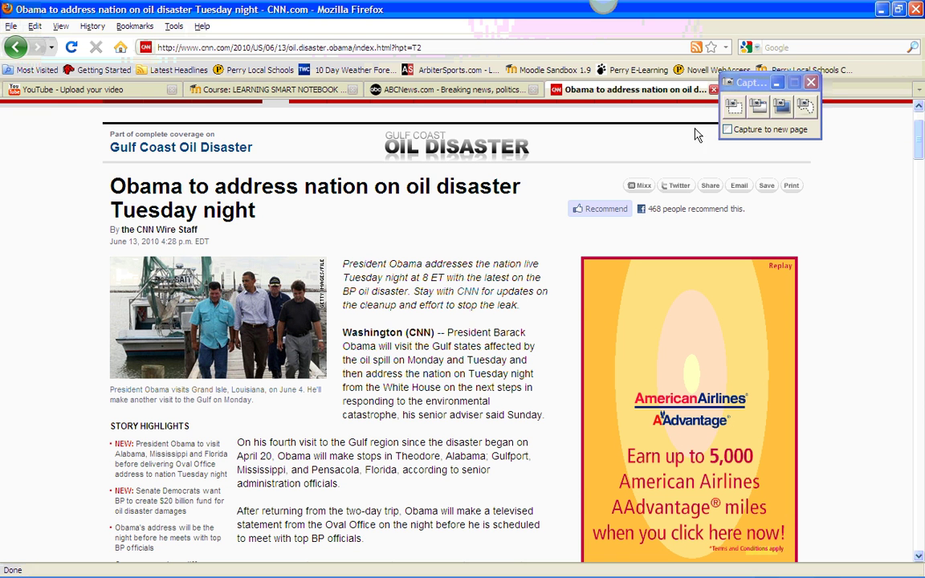
pyautogui.click(735, 110)
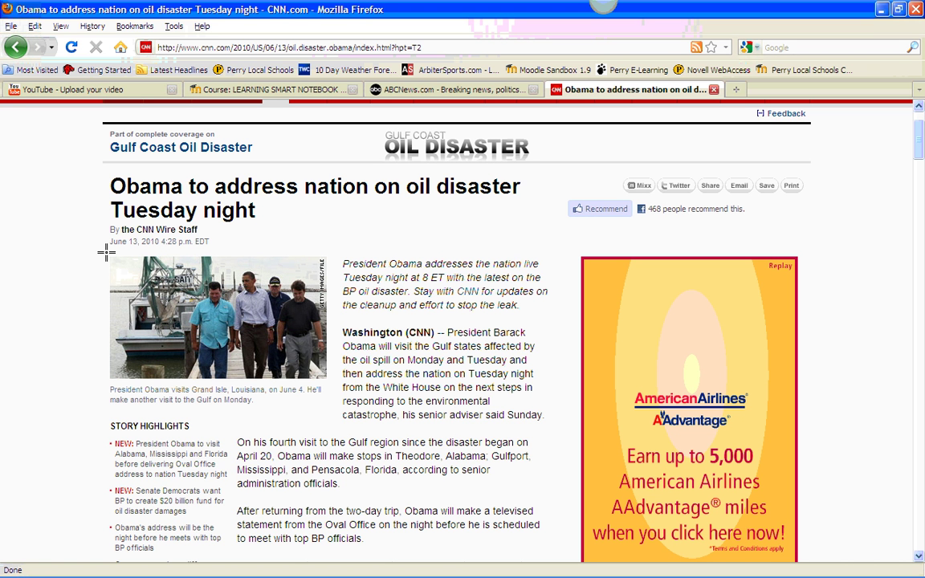
pyautogui.moveTo(106, 253)
pyautogui.mouseDown()
pyautogui.moveTo(170, 279)
pyautogui.moveTo(249, 331)
pyautogui.moveTo(241, 313)
pyautogui.moveTo(302, 342)
pyautogui.moveTo(331, 385)
pyautogui.mouseUp()
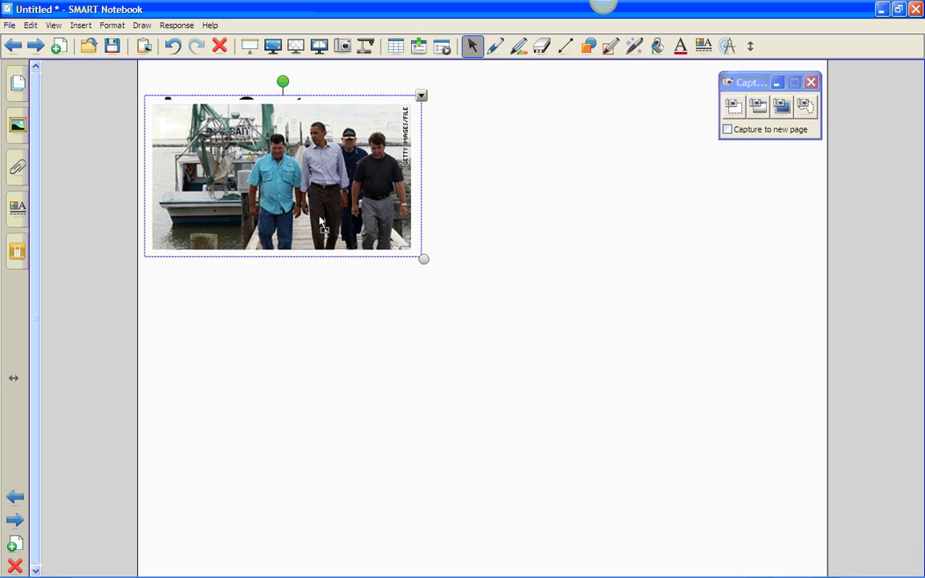
# Shrink the captured photo, move it under the title, enable 'Capture to new page', then return to Firefox
pyautogui.scroll(2, 325, 291)
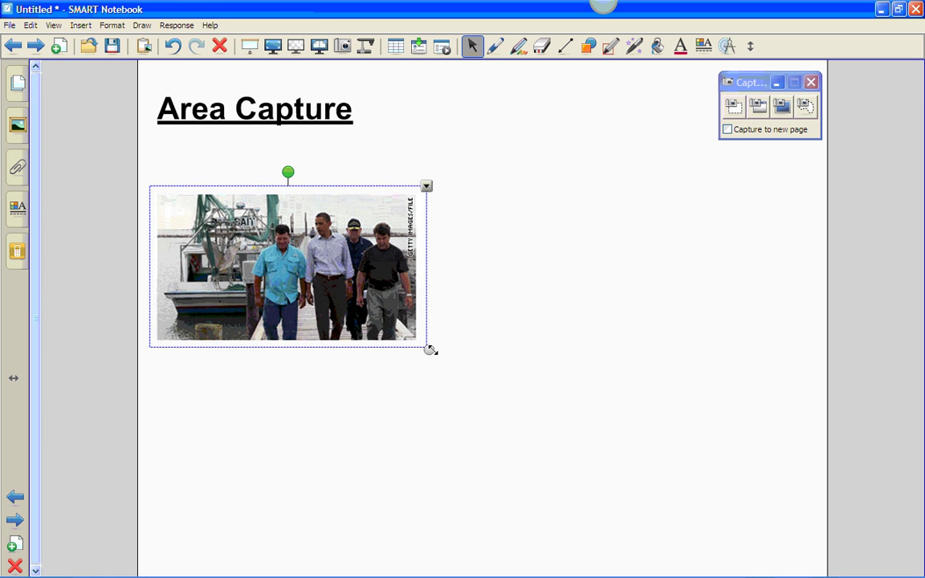
pyautogui.moveTo(430, 350)
pyautogui.mouseDown()
pyautogui.moveTo(380, 304)
pyautogui.moveTo(440, 356)
pyautogui.mouseUp()
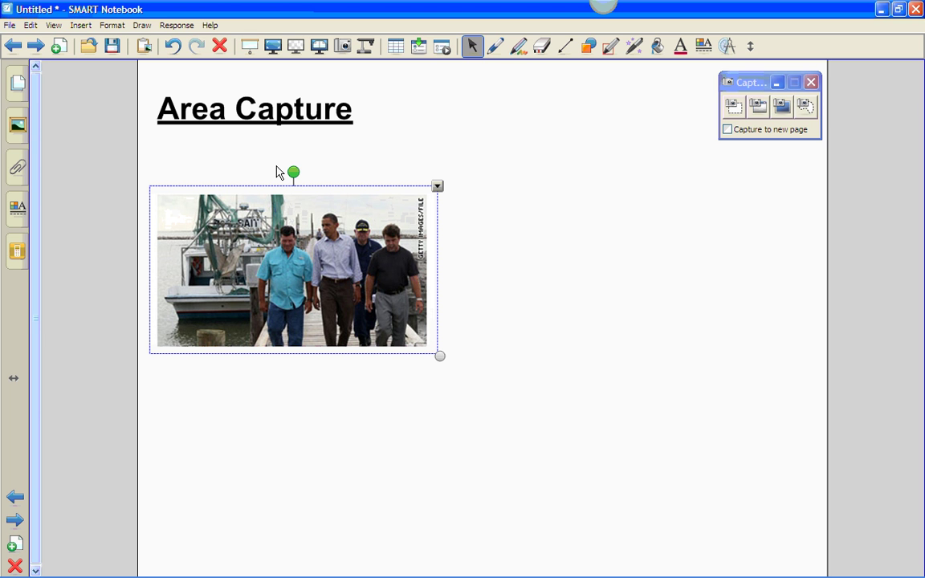
pyautogui.moveTo(253, 224); pyautogui.dragTo(253, 211)
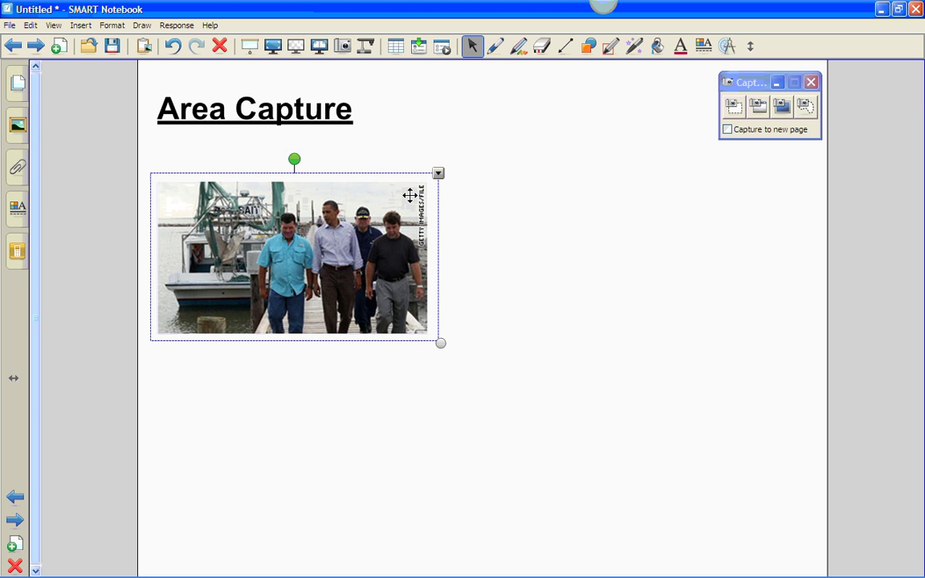
pyautogui.click(727, 130)
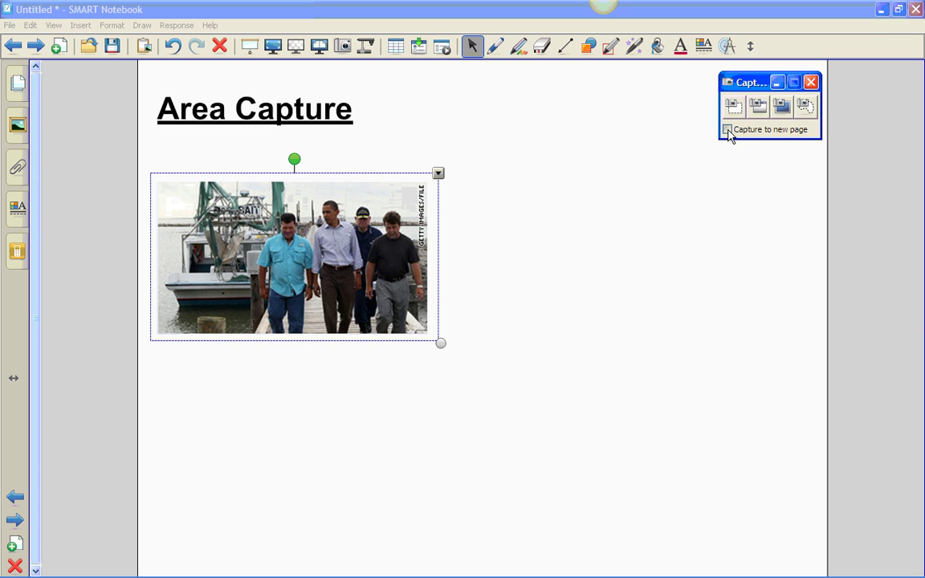
pyautogui.click(698, 343)
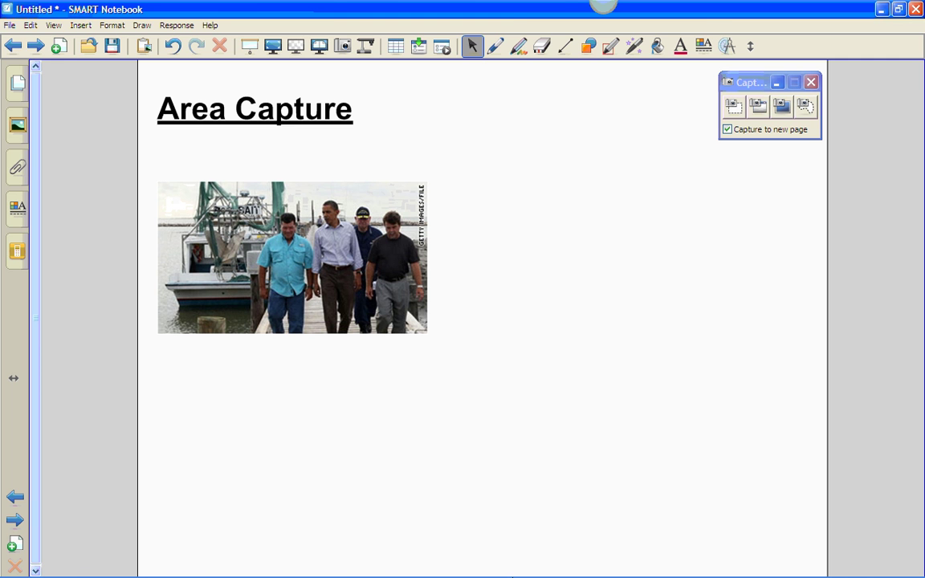
pyautogui.click(385, 571)
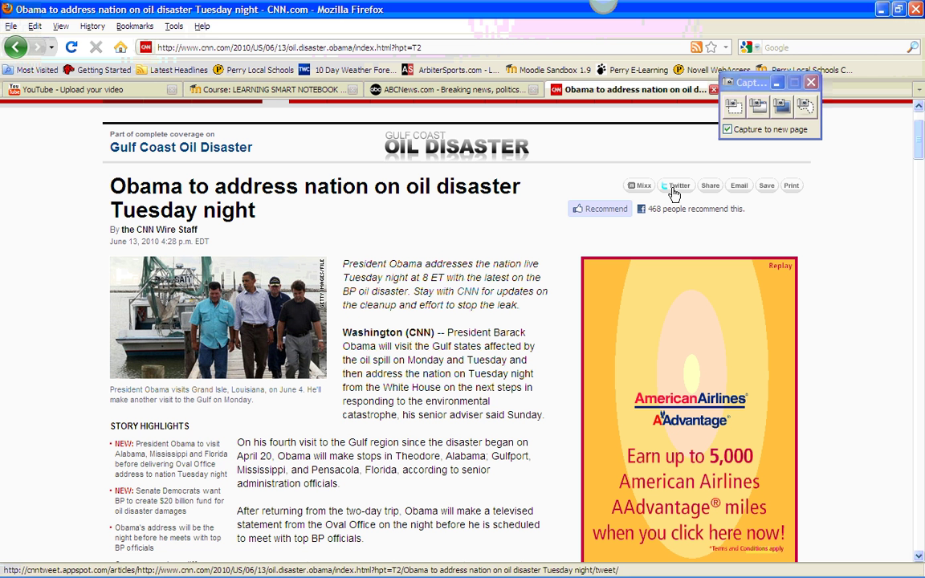
# Area-capture the article's pier photo onto a new Notebook page
pyautogui.click(736, 109)
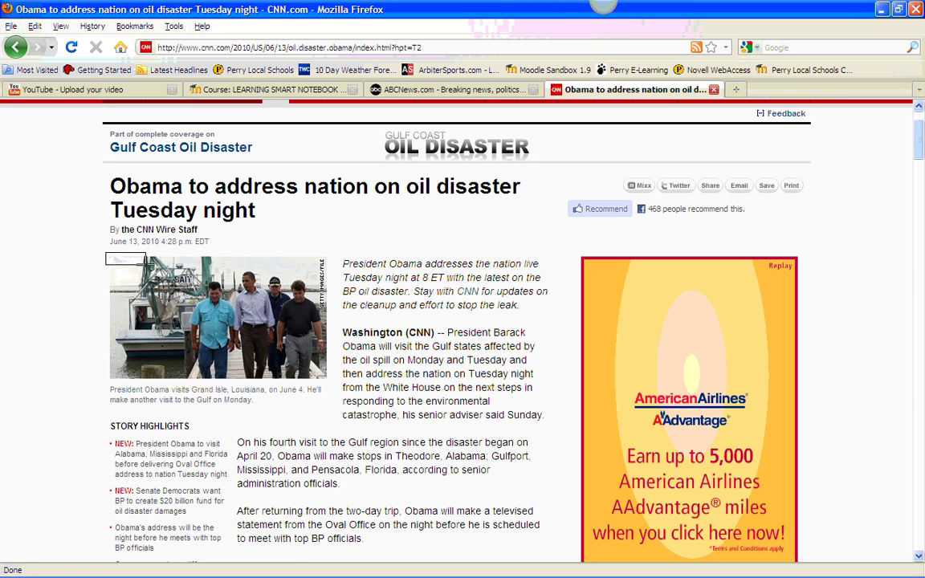
pyautogui.moveTo(105, 253); pyautogui.dragTo(329, 380)
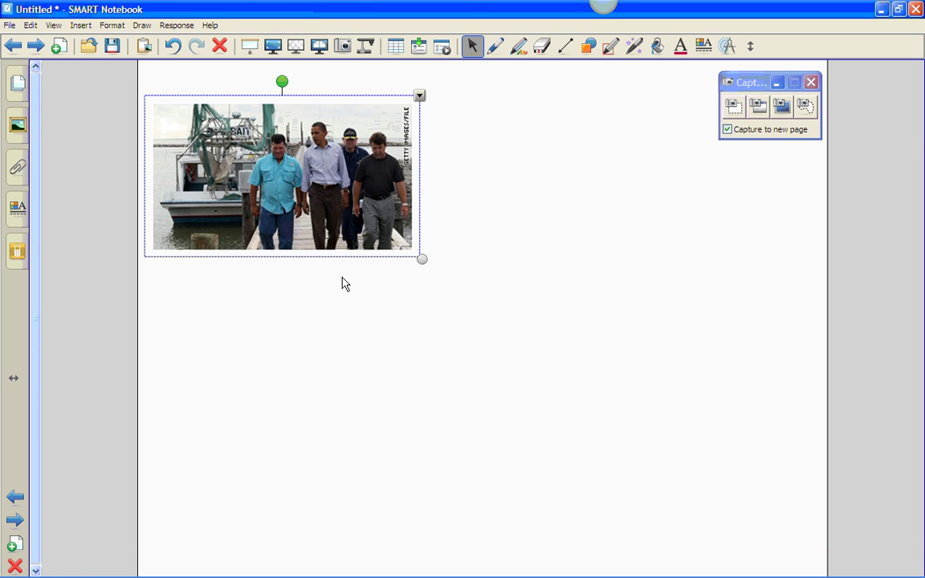
# Compare pages 2 and 3 in the Page Sorter and shift page 3's photo down-right
pyautogui.click(18, 80)
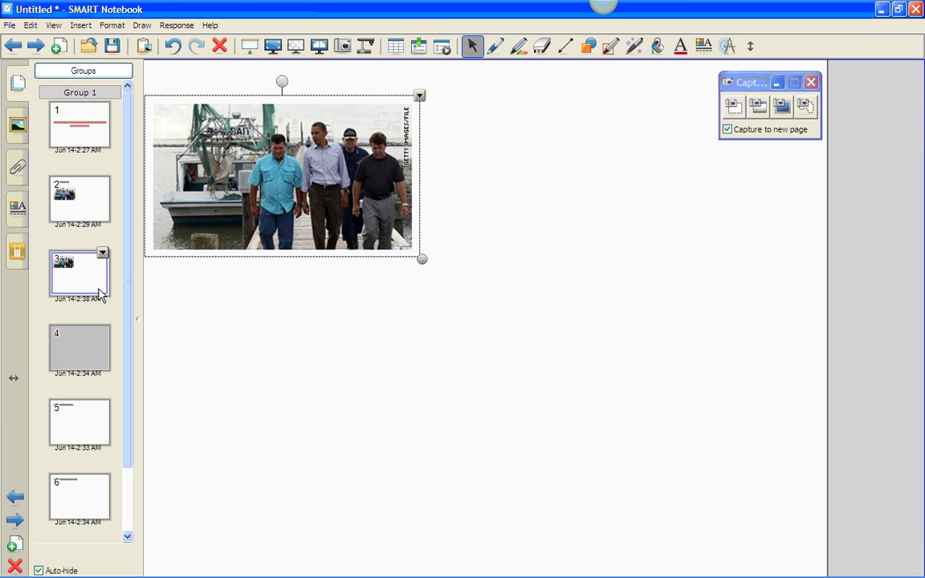
pyautogui.click(77, 183)
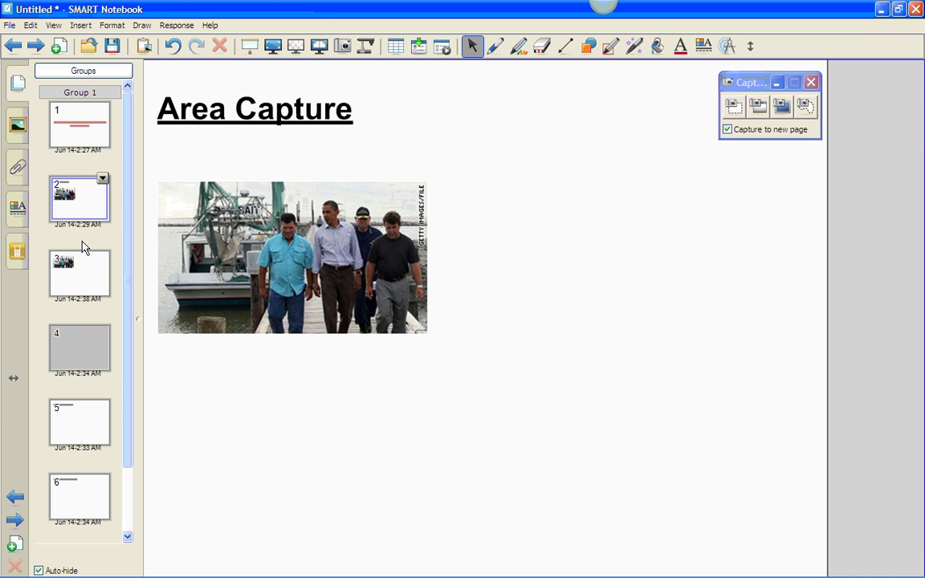
pyautogui.click(88, 282)
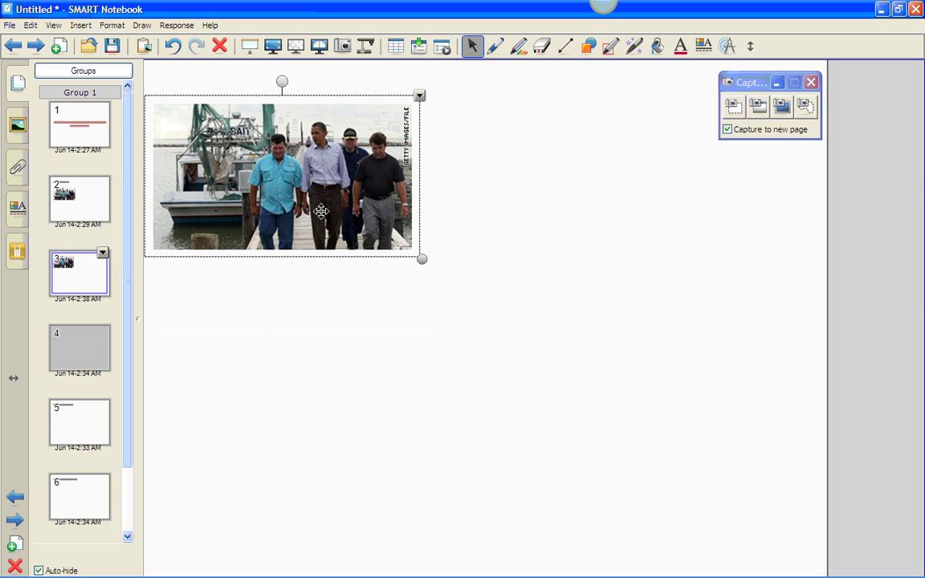
pyautogui.moveTo(320, 213); pyautogui.dragTo(324, 322)
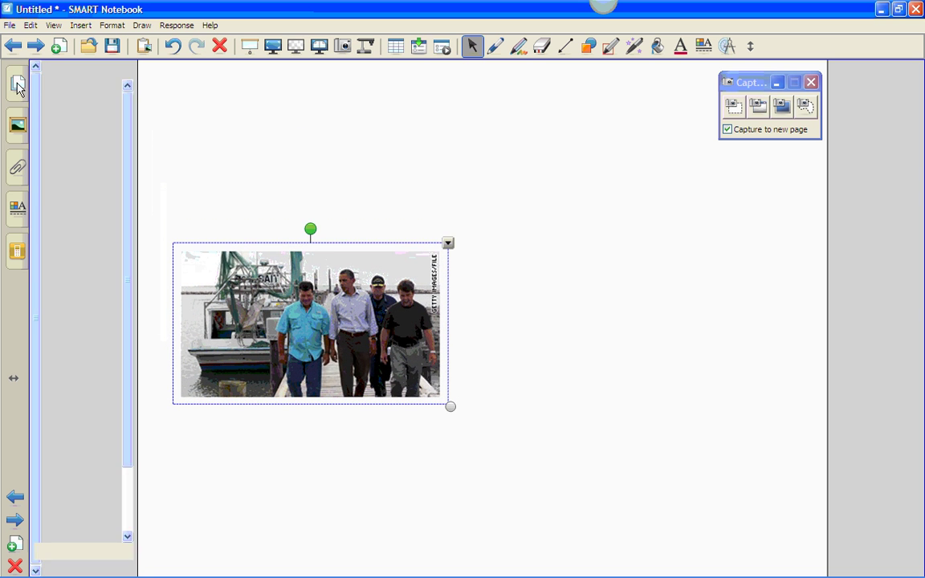
pyautogui.click(18, 82)
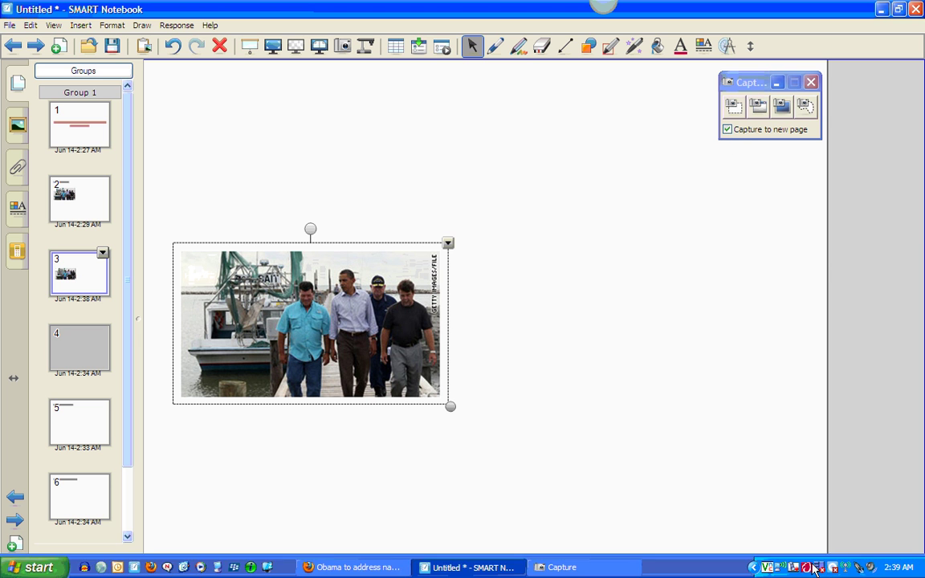
# Pause the screen recorder and uncheck 'Capture to new page' on the Capture toolbar
pyautogui.rightClick(806, 569)
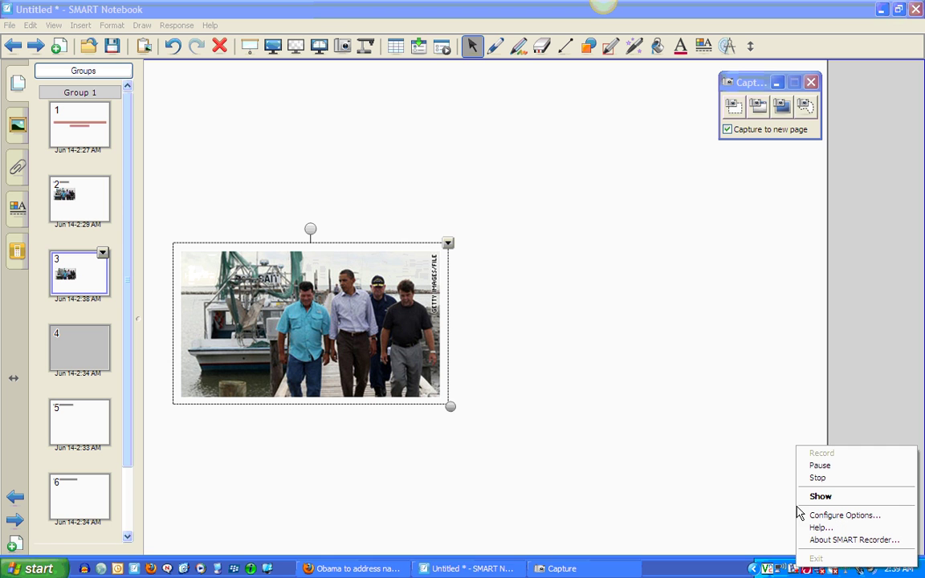
pyautogui.click(817, 470)
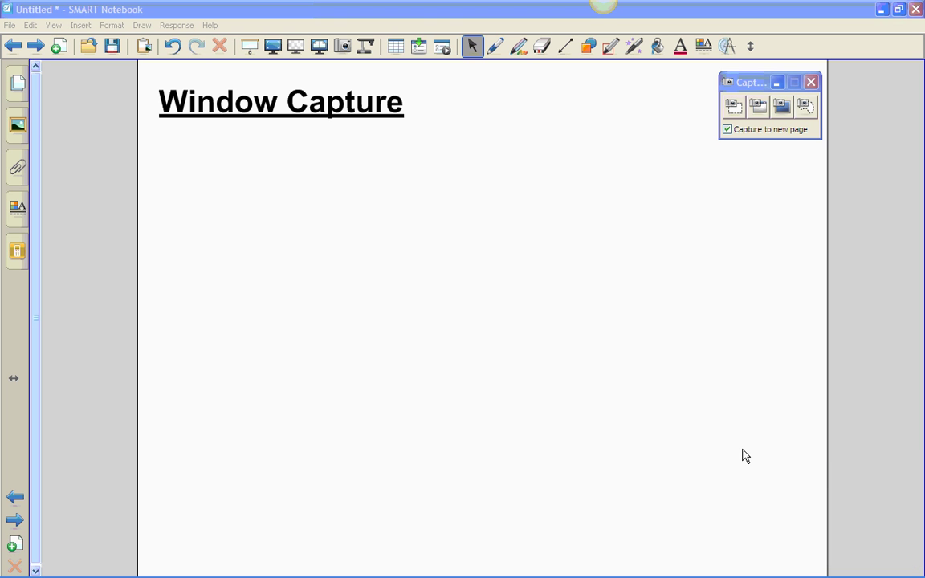
pyautogui.click(727, 130)
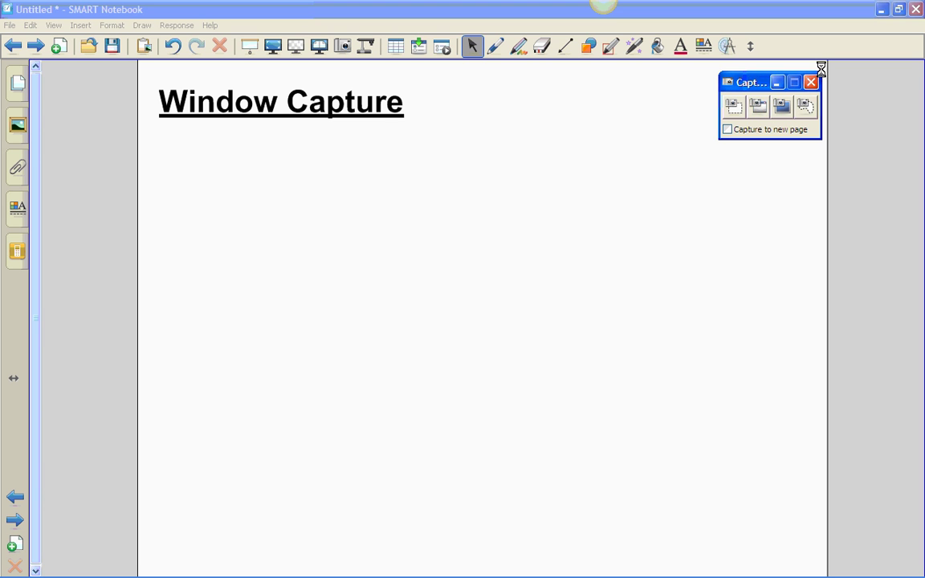
# Minimize Notebook, nudge the My Pictures window up, and window-capture it
pyautogui.click(881, 9)
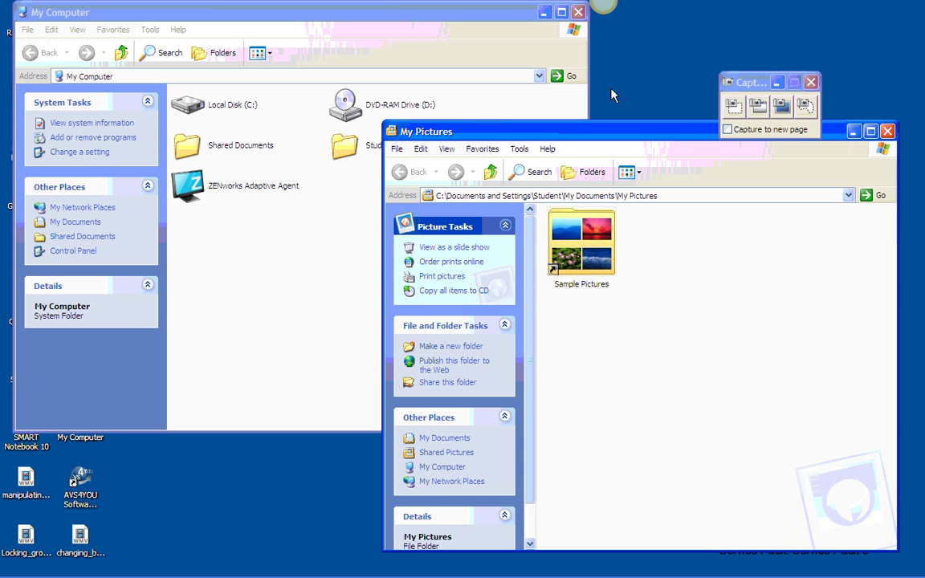
pyautogui.moveTo(620, 134); pyautogui.dragTo(620, 126)
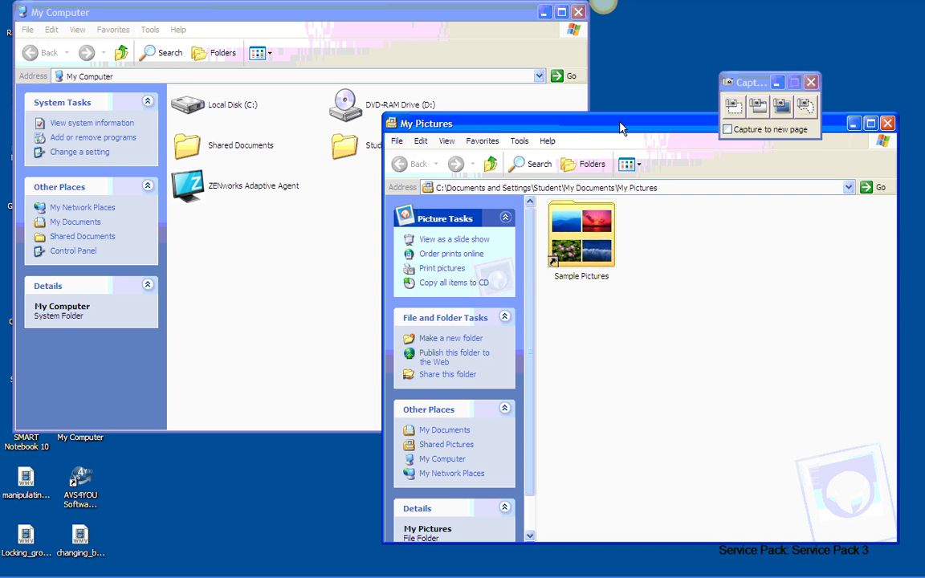
pyautogui.click(756, 106)
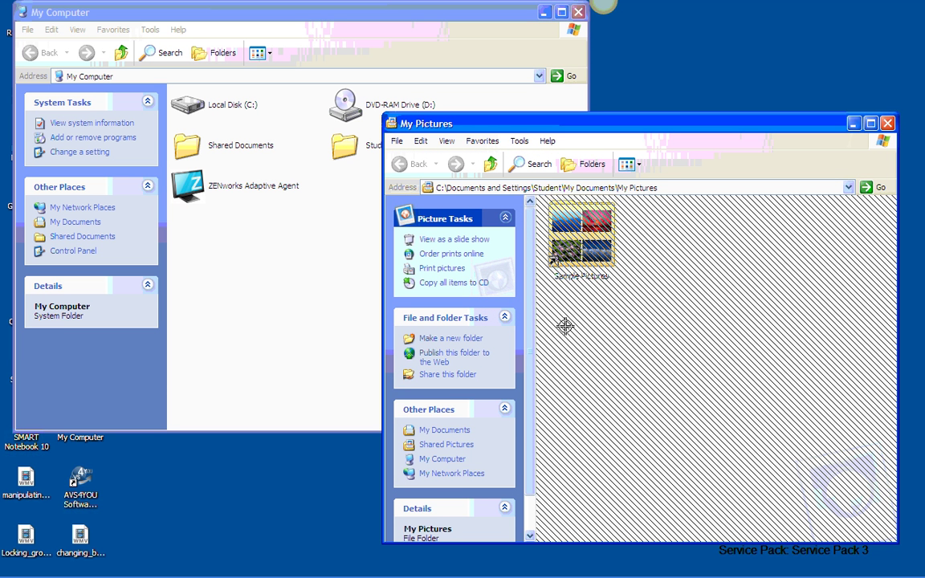
pyautogui.click(572, 318)
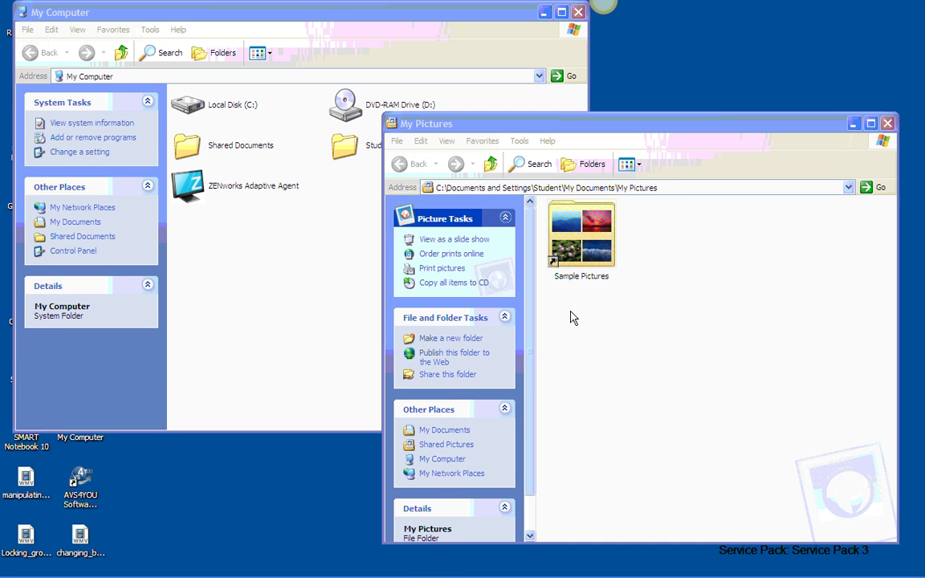
# Shrink the Sample Pictures capture and move it to the page's left side
pyautogui.moveTo(647, 575)
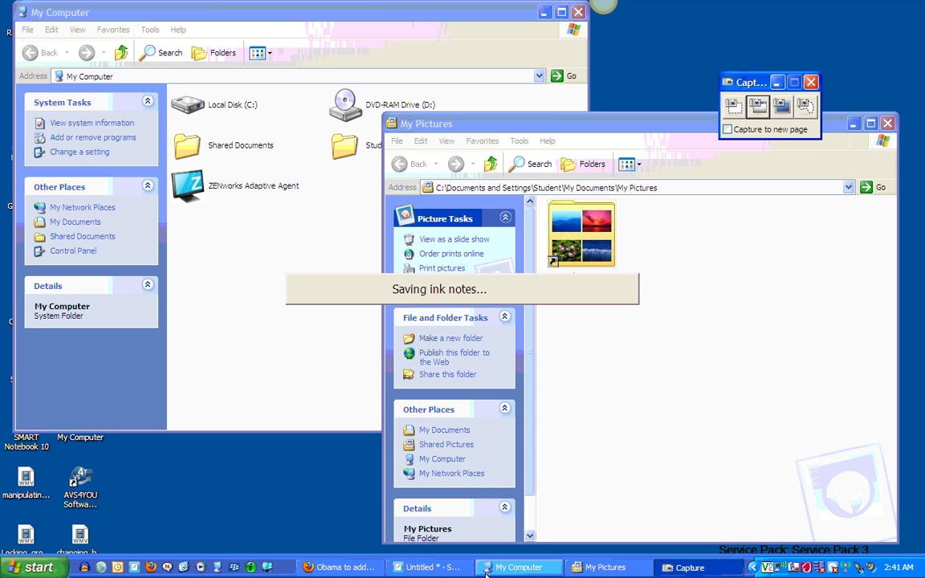
pyautogui.click(402, 571)
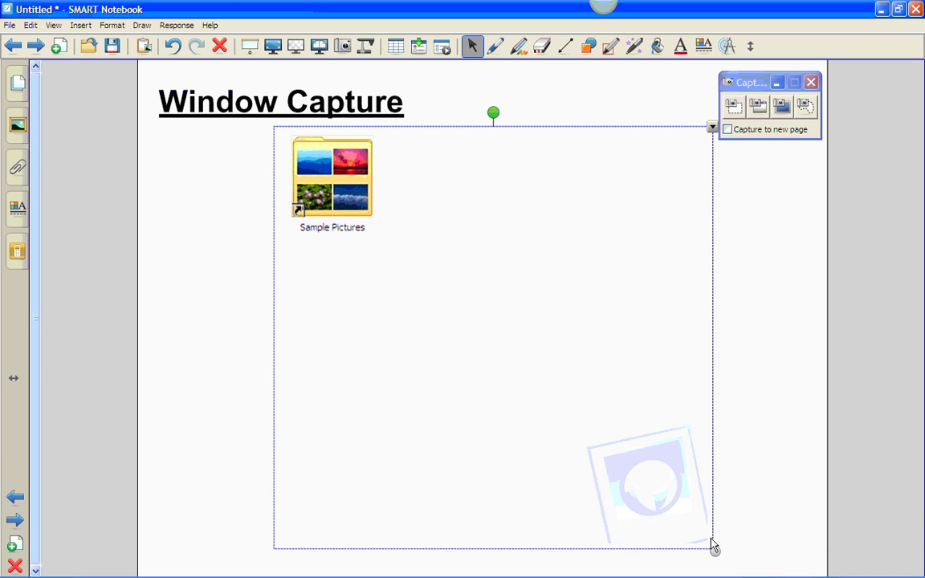
pyautogui.moveTo(714, 551); pyautogui.dragTo(609, 397)
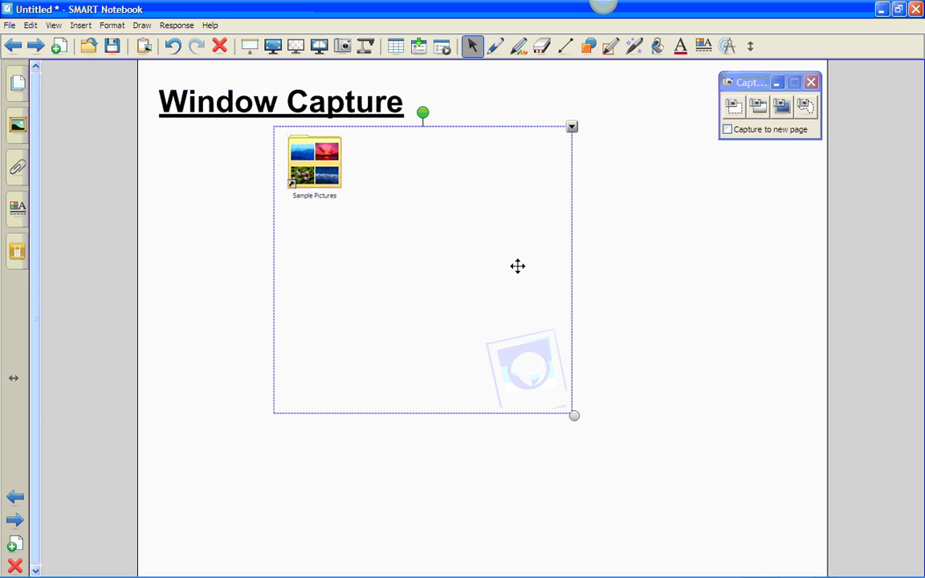
pyautogui.moveTo(477, 242); pyautogui.dragTo(367, 275)
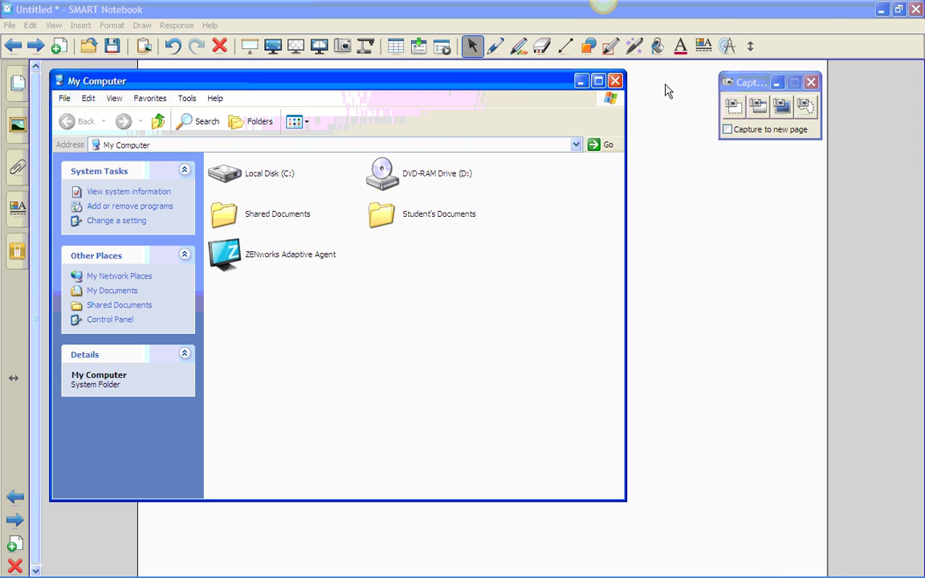
# Window-capture My Computer, then shrink it and place it right of Sample Pictures
pyautogui.click(757, 106)
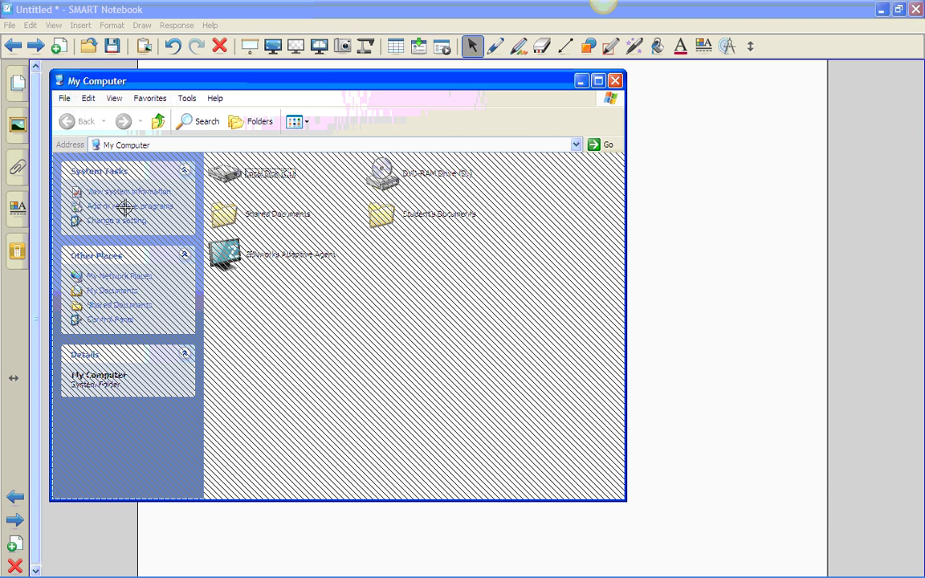
pyautogui.click(122, 205)
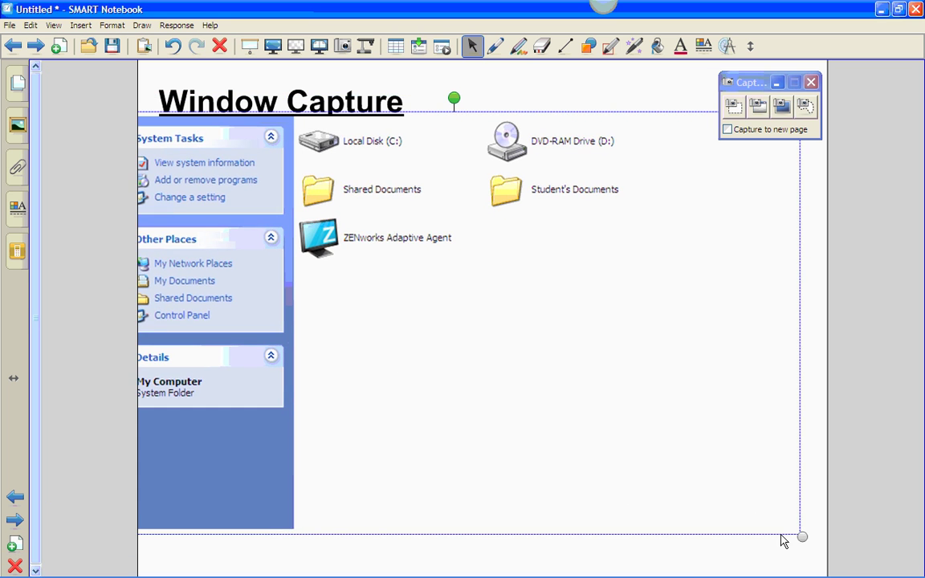
pyautogui.moveTo(799, 534); pyautogui.dragTo(589, 434)
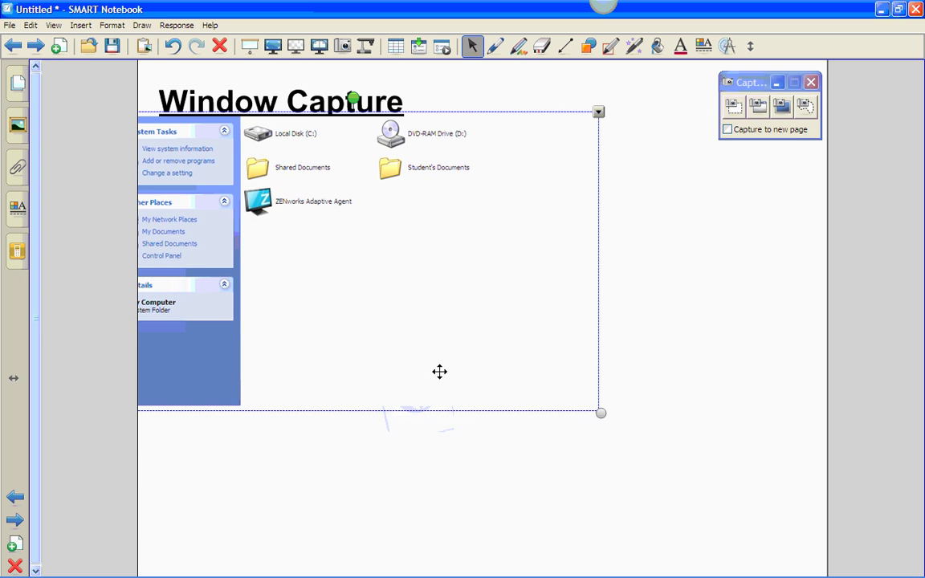
pyautogui.moveTo(436, 367); pyautogui.dragTo(614, 471)
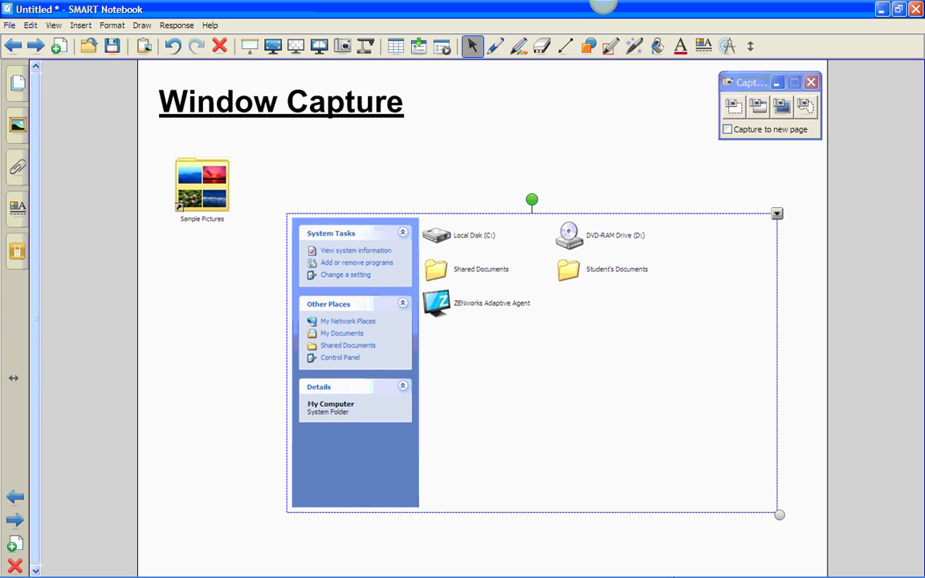
# Pause and resume the screen recording, then shift the Capture toolbar lower on screen
pyautogui.rightClick(803, 567)
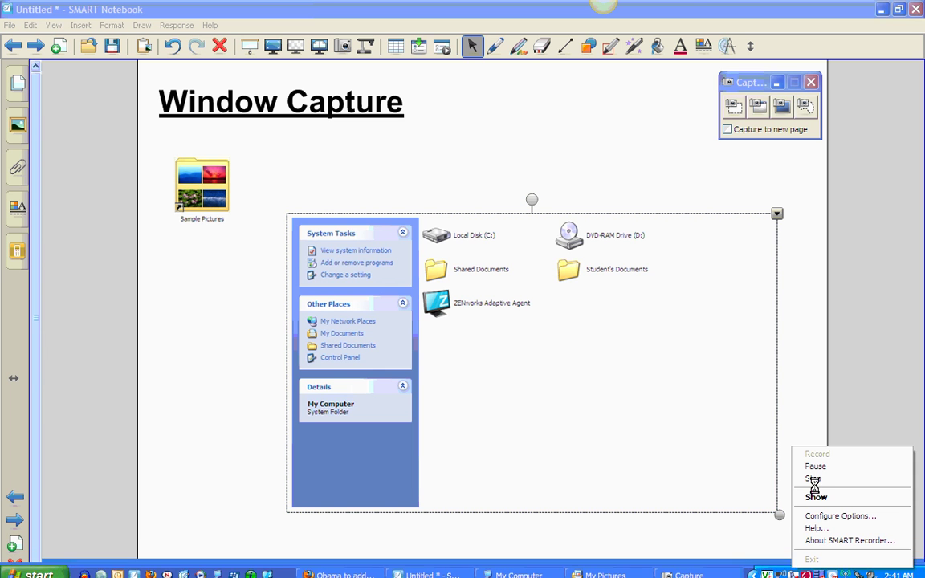
pyautogui.click(811, 467)
pyautogui.click(817, 449)
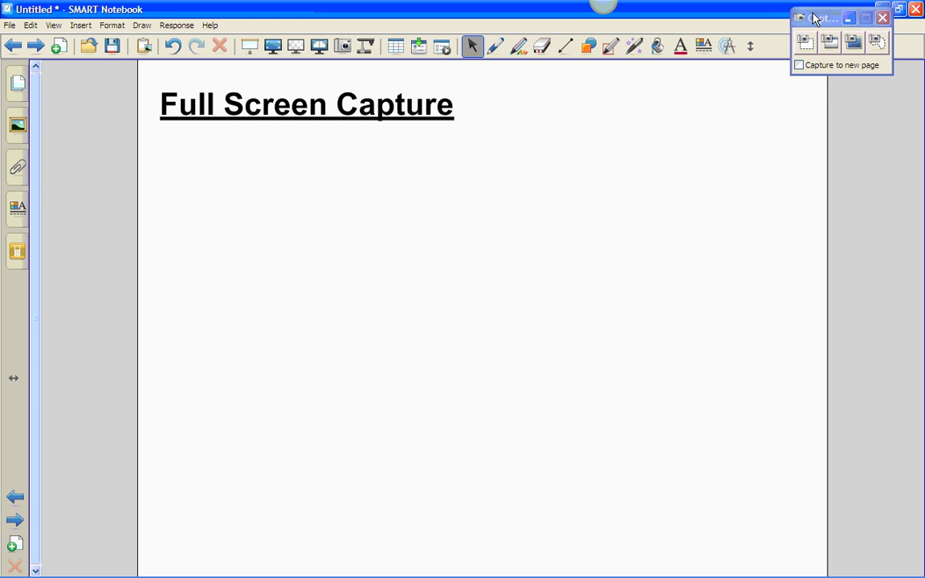
pyautogui.moveTo(835, 18); pyautogui.dragTo(795, 42)
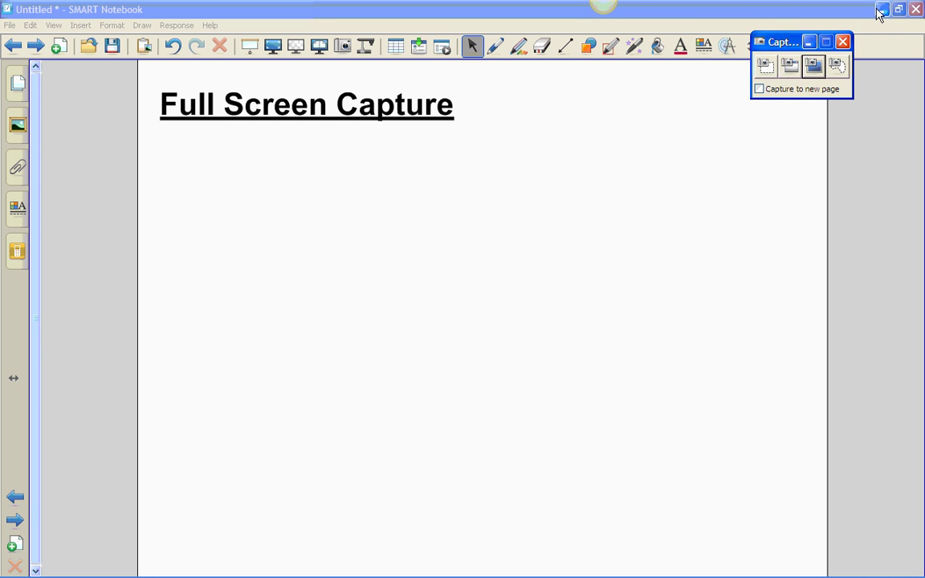
# Minimize Notebook and take a Full Screen Capture of all displays showing Word and CNN
pyautogui.click(881, 10)
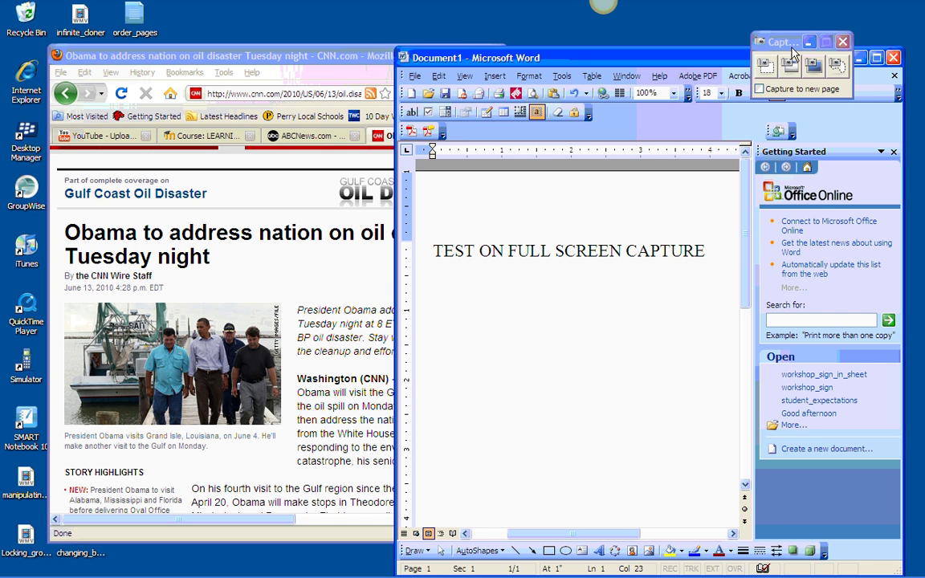
pyautogui.click(813, 64)
pyautogui.moveTo(788, 41); pyautogui.dragTo(787, 17)
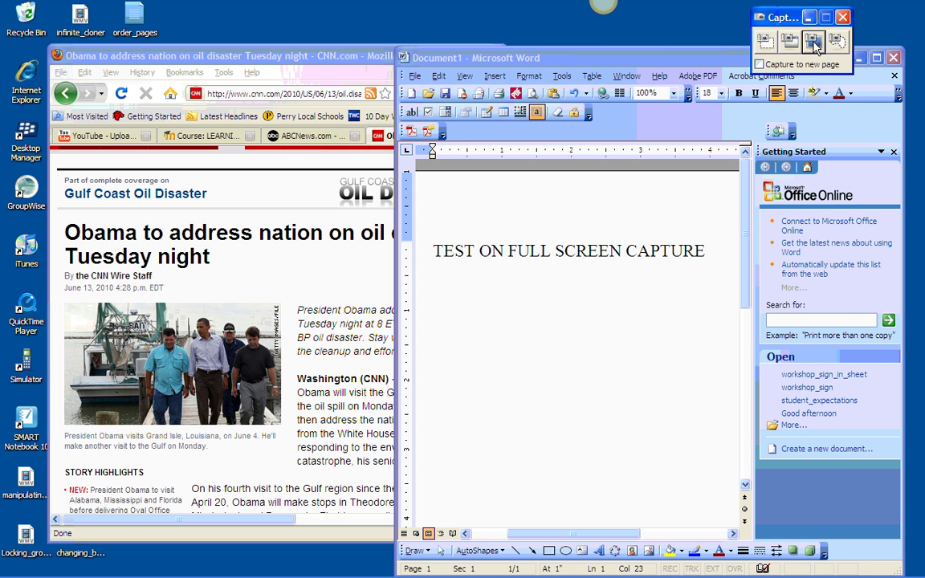
pyautogui.click(814, 41)
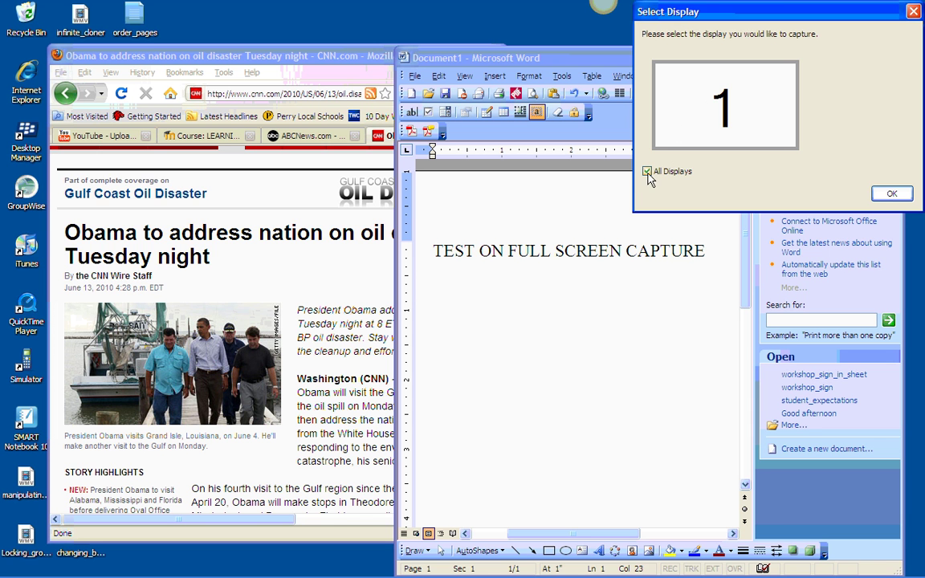
pyautogui.click(891, 194)
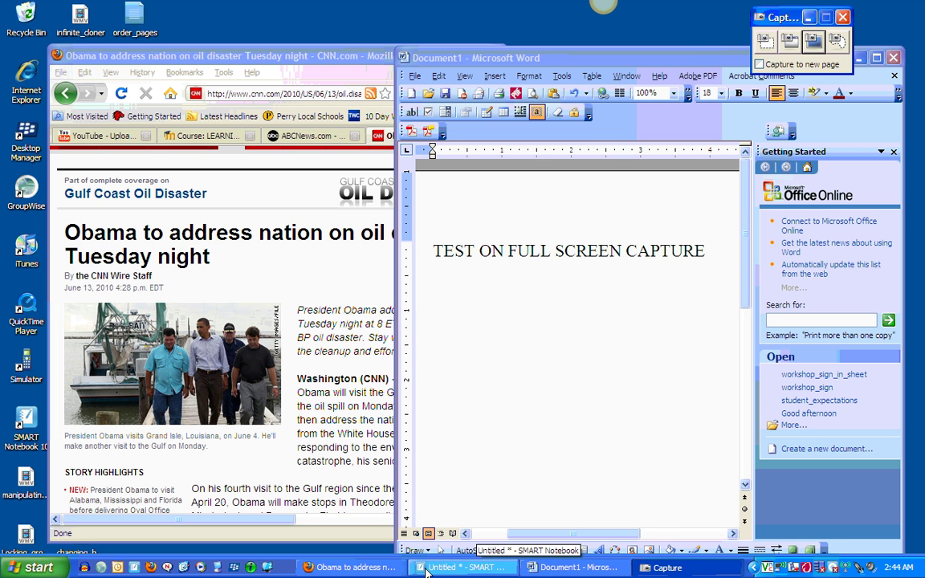
# Shrink the desktop screenshot, set it below the title, and advance to Freehand Capture page
pyautogui.click(425, 568)
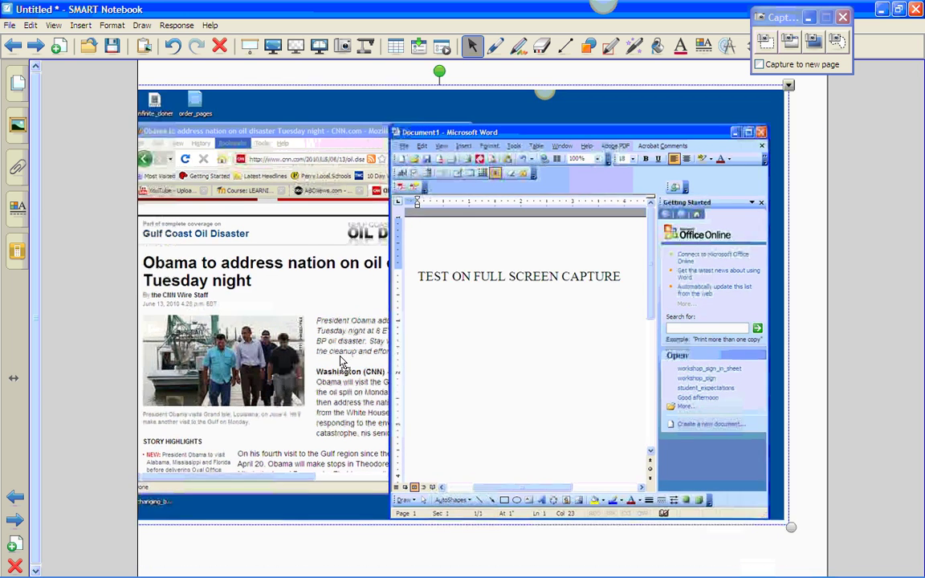
pyautogui.moveTo(791, 526); pyautogui.dragTo(665, 446)
pyautogui.moveTo(515, 296); pyautogui.dragTo(603, 398)
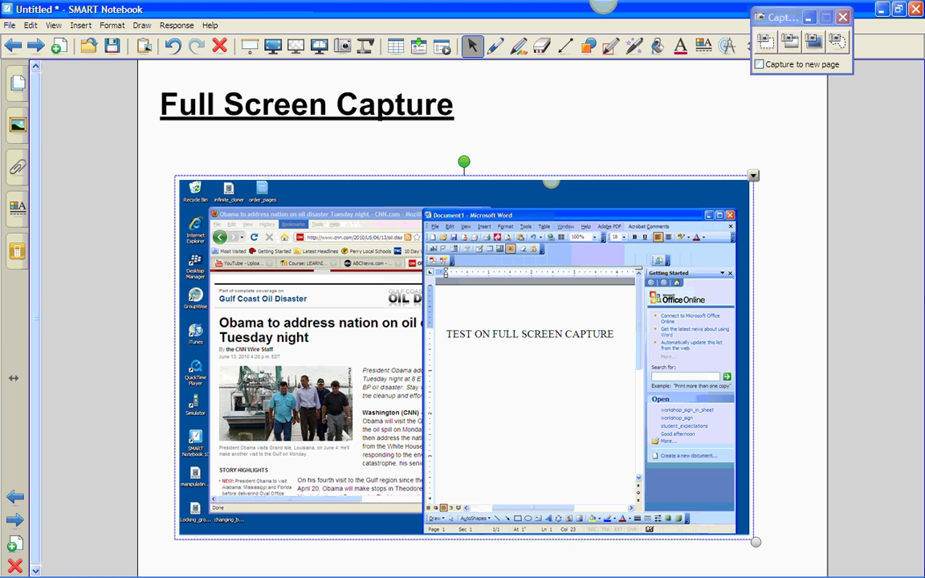
pyautogui.click(832, 456)
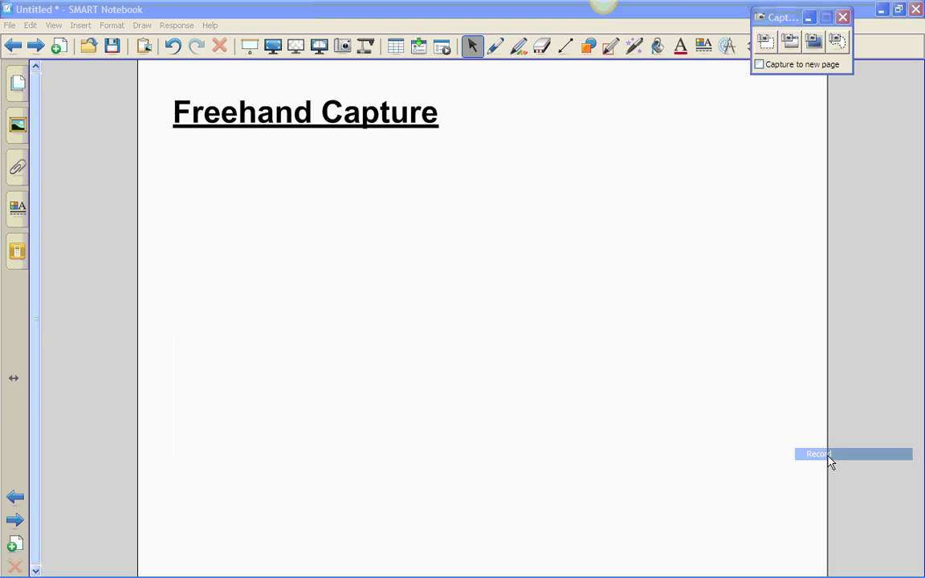
# Choose Freehand Capture on the Capture toolbar
pyautogui.click(835, 49)
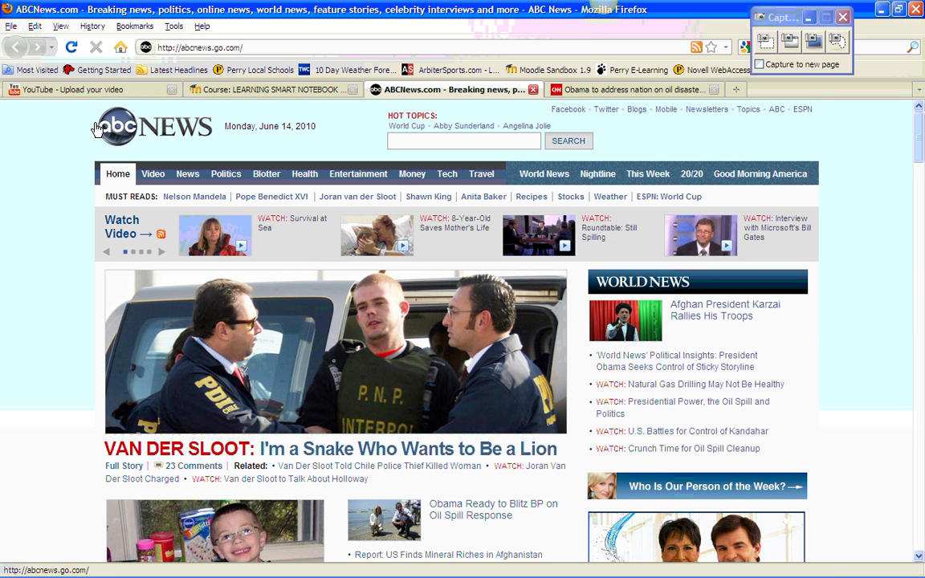
# Zoom the ABC News page out and then in through View > Zoom
pyautogui.click(61, 28)
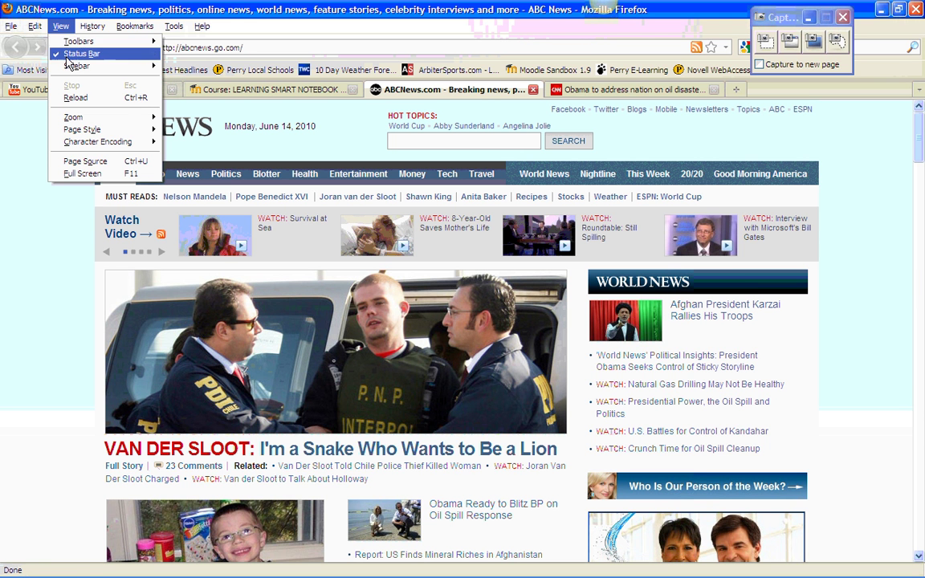
pyautogui.moveTo(77, 118)
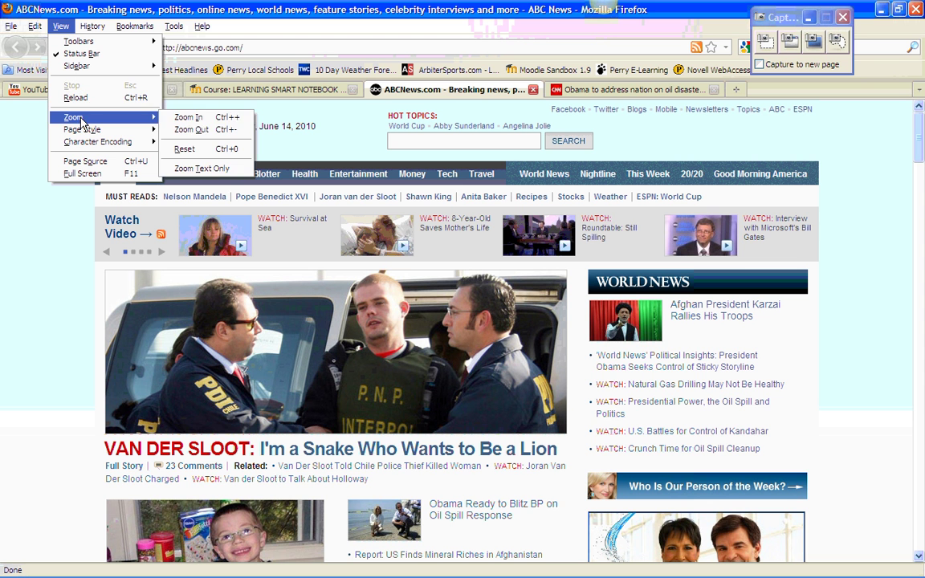
pyautogui.click(206, 130)
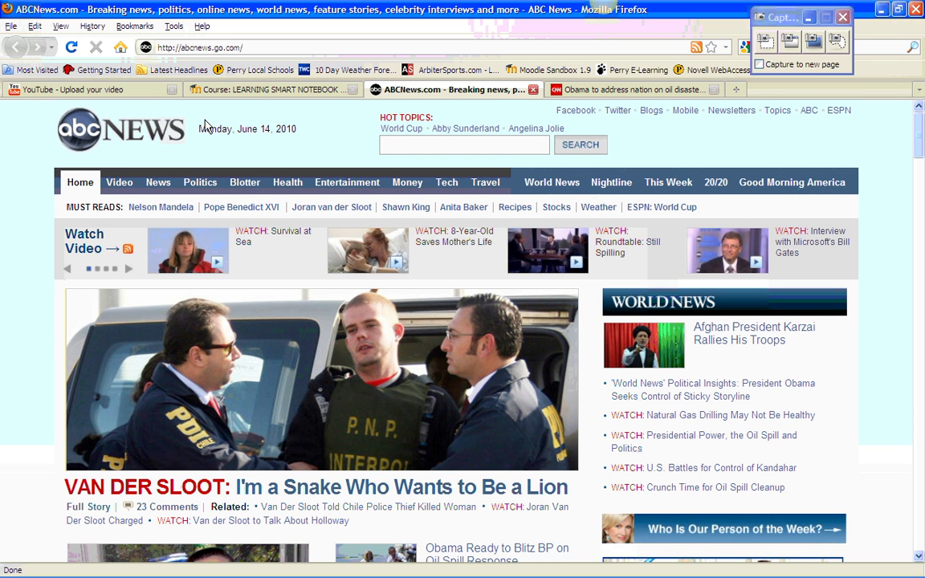
pyautogui.click(61, 26)
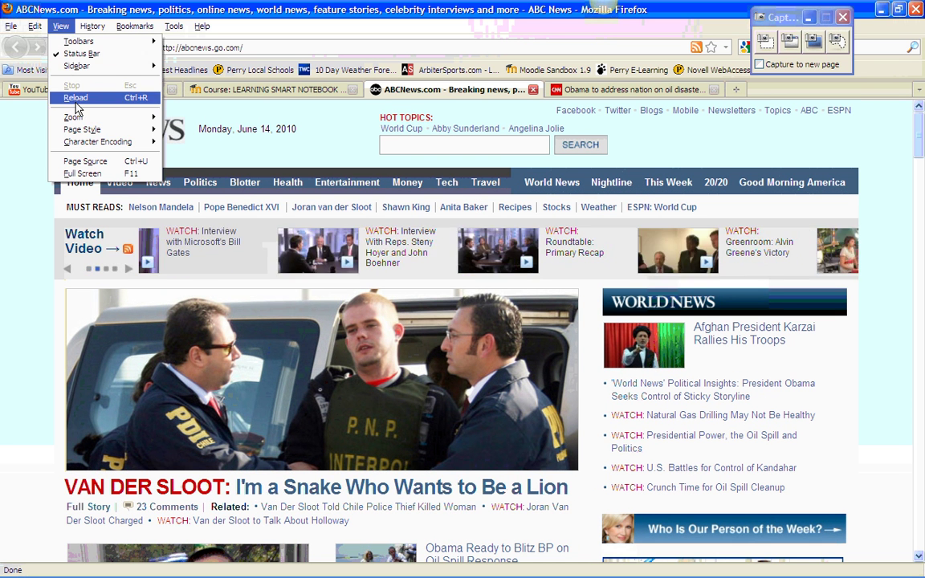
pyautogui.moveTo(77, 121)
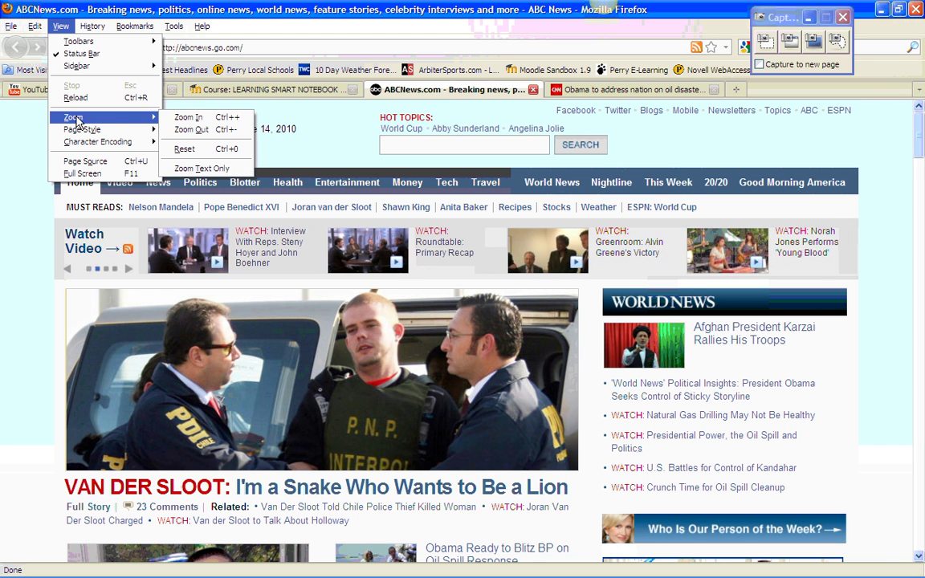
pyautogui.click(200, 118)
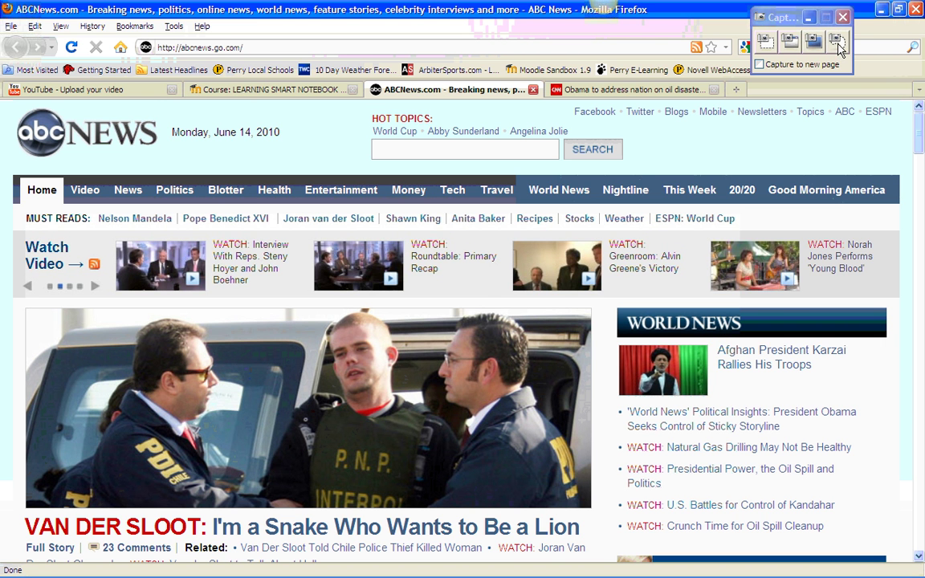
# Restore Firefox, shift it right, and freehand-lasso the abc logo
pyautogui.doubleClick(345, 9)
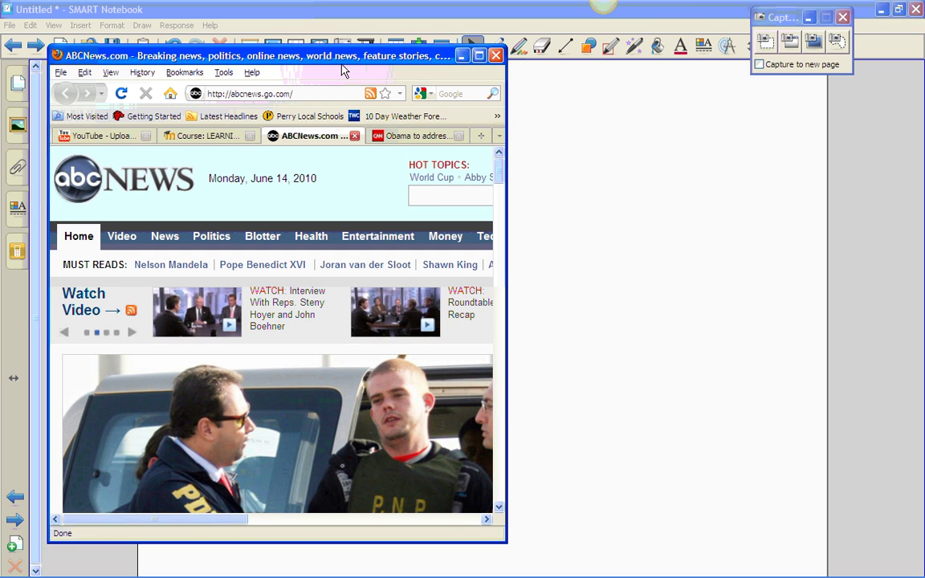
pyautogui.moveTo(343, 64); pyautogui.dragTo(439, 61)
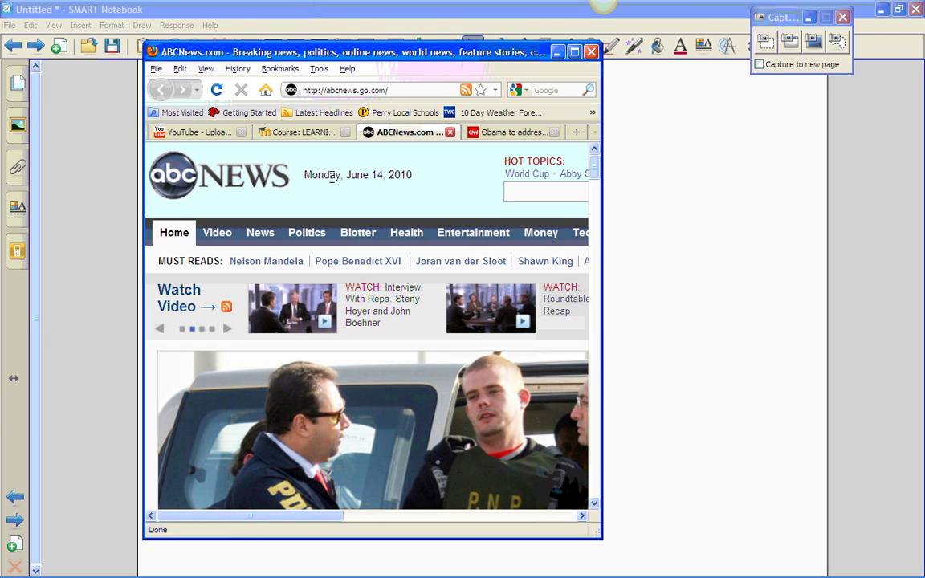
pyautogui.click(837, 45)
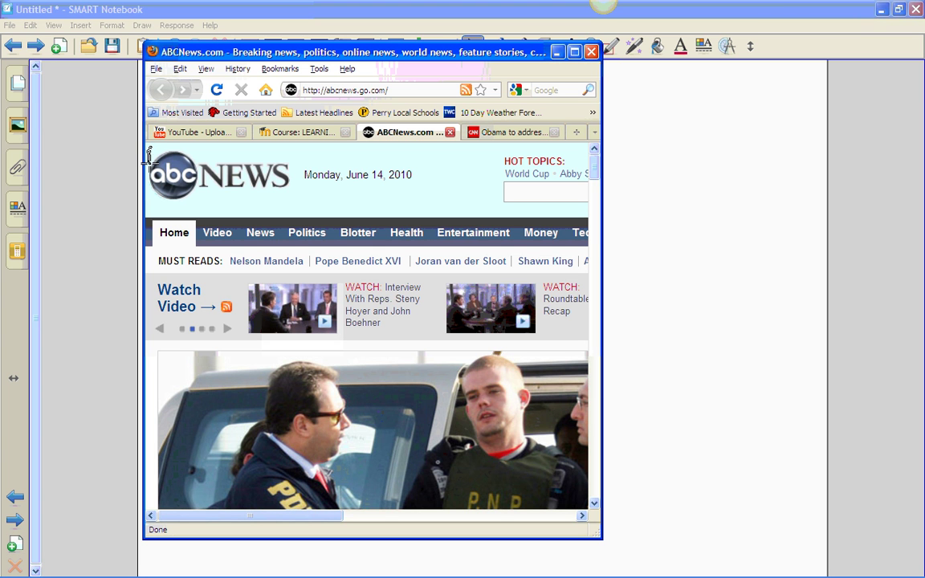
pyautogui.moveTo(146, 172)
pyautogui.mouseDown()
pyautogui.moveTo(146, 186)
pyautogui.moveTo(168, 201)
pyautogui.moveTo(196, 198)
pyautogui.moveTo(200, 166)
pyautogui.moveTo(186, 143)
pyautogui.moveTo(167, 145)
pyautogui.mouseUp()
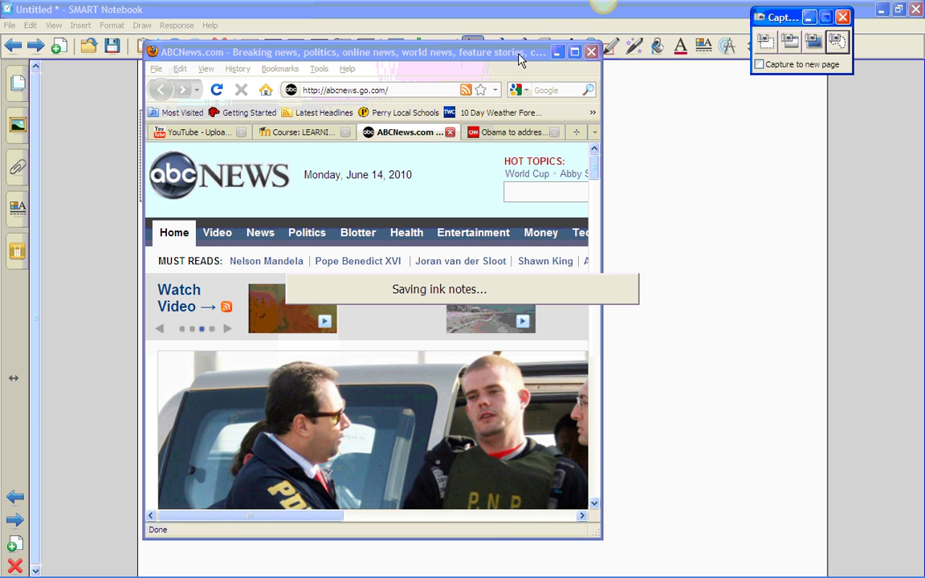
# Move the abc logo below the title and enlarge it, redoing an undone resize
pyautogui.click(557, 53)
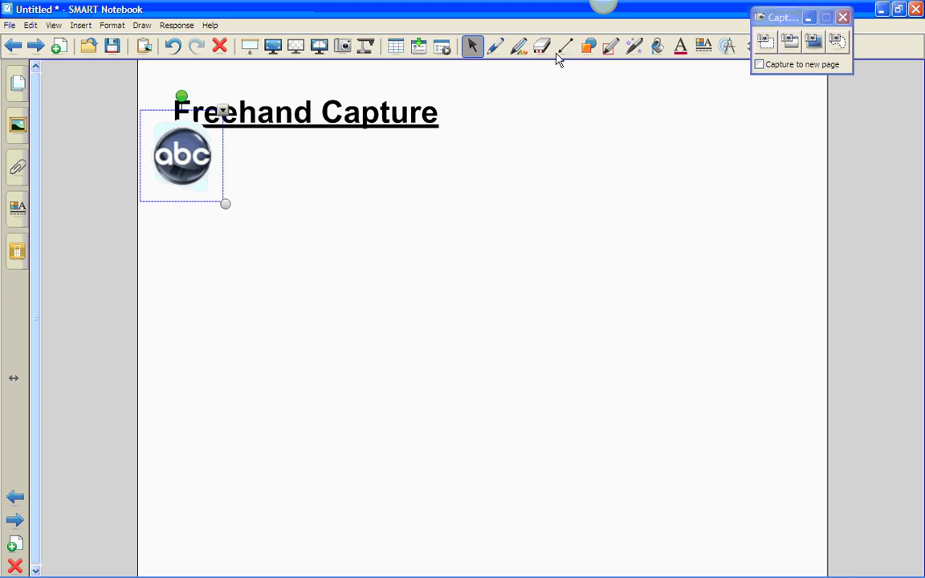
pyautogui.moveTo(183, 166); pyautogui.dragTo(211, 273)
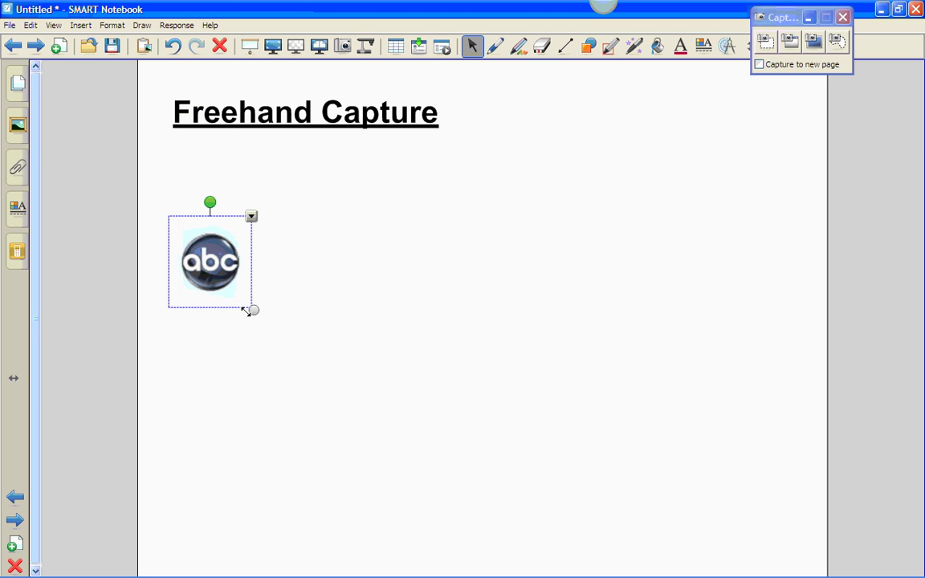
pyautogui.moveTo(254, 312); pyautogui.dragTo(335, 377)
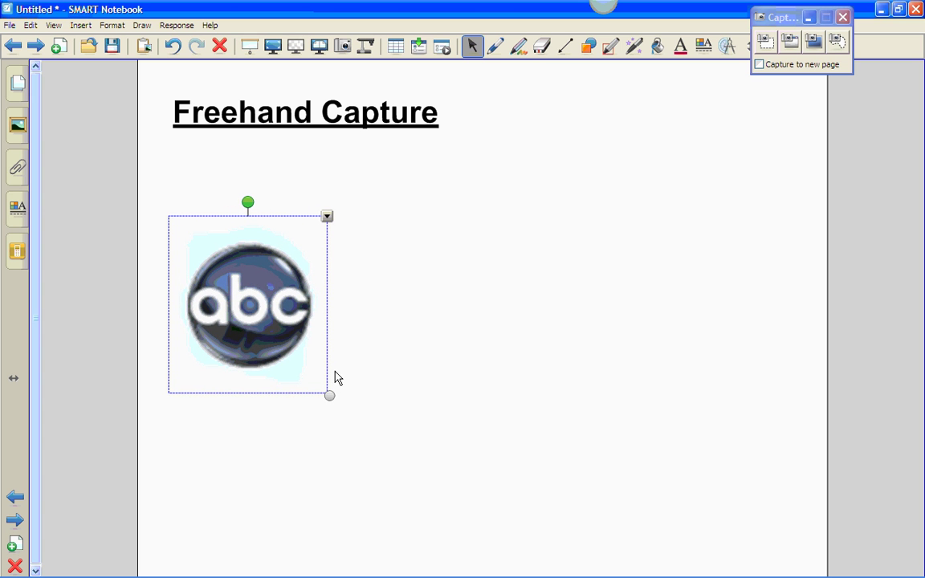
pyautogui.click(172, 49)
pyautogui.moveTo(253, 311); pyautogui.dragTo(295, 339)
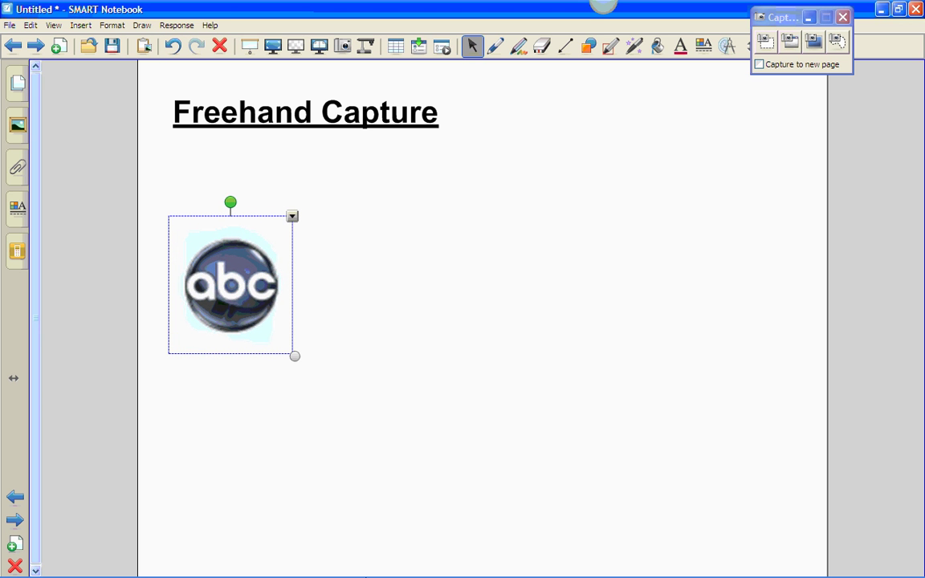
# Bring up the Firefox window, then return to the Notebook page
pyautogui.click(189, 567)
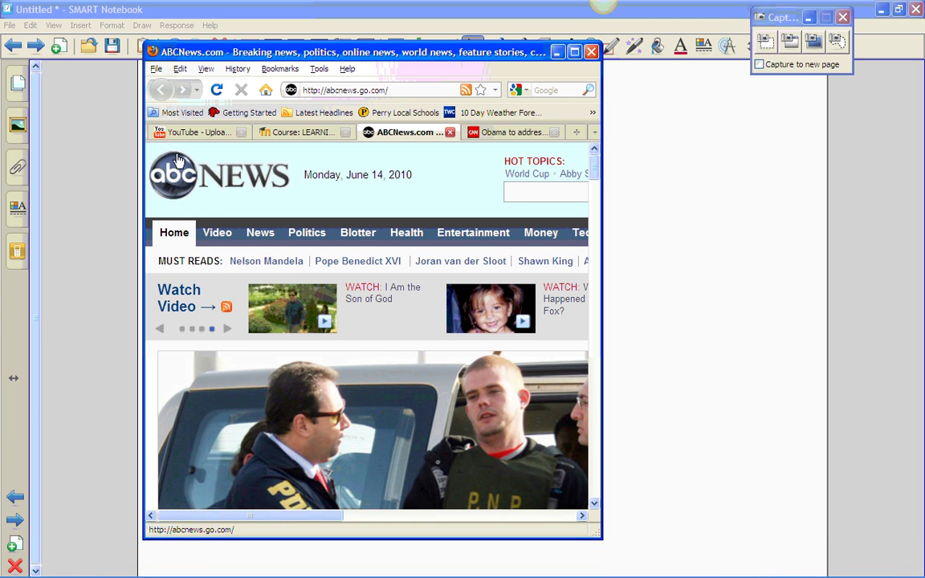
pyautogui.moveTo(223, 239)
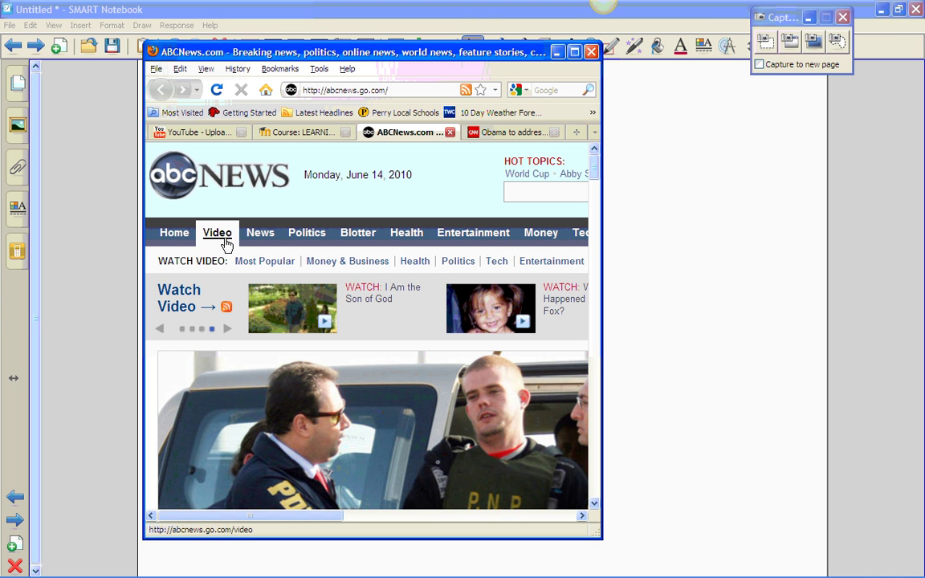
pyautogui.click(233, 265)
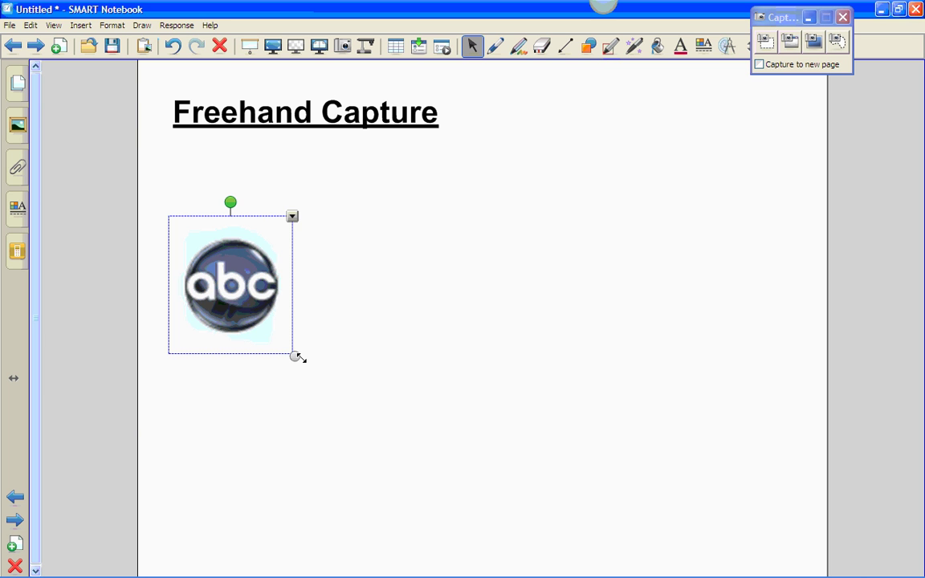